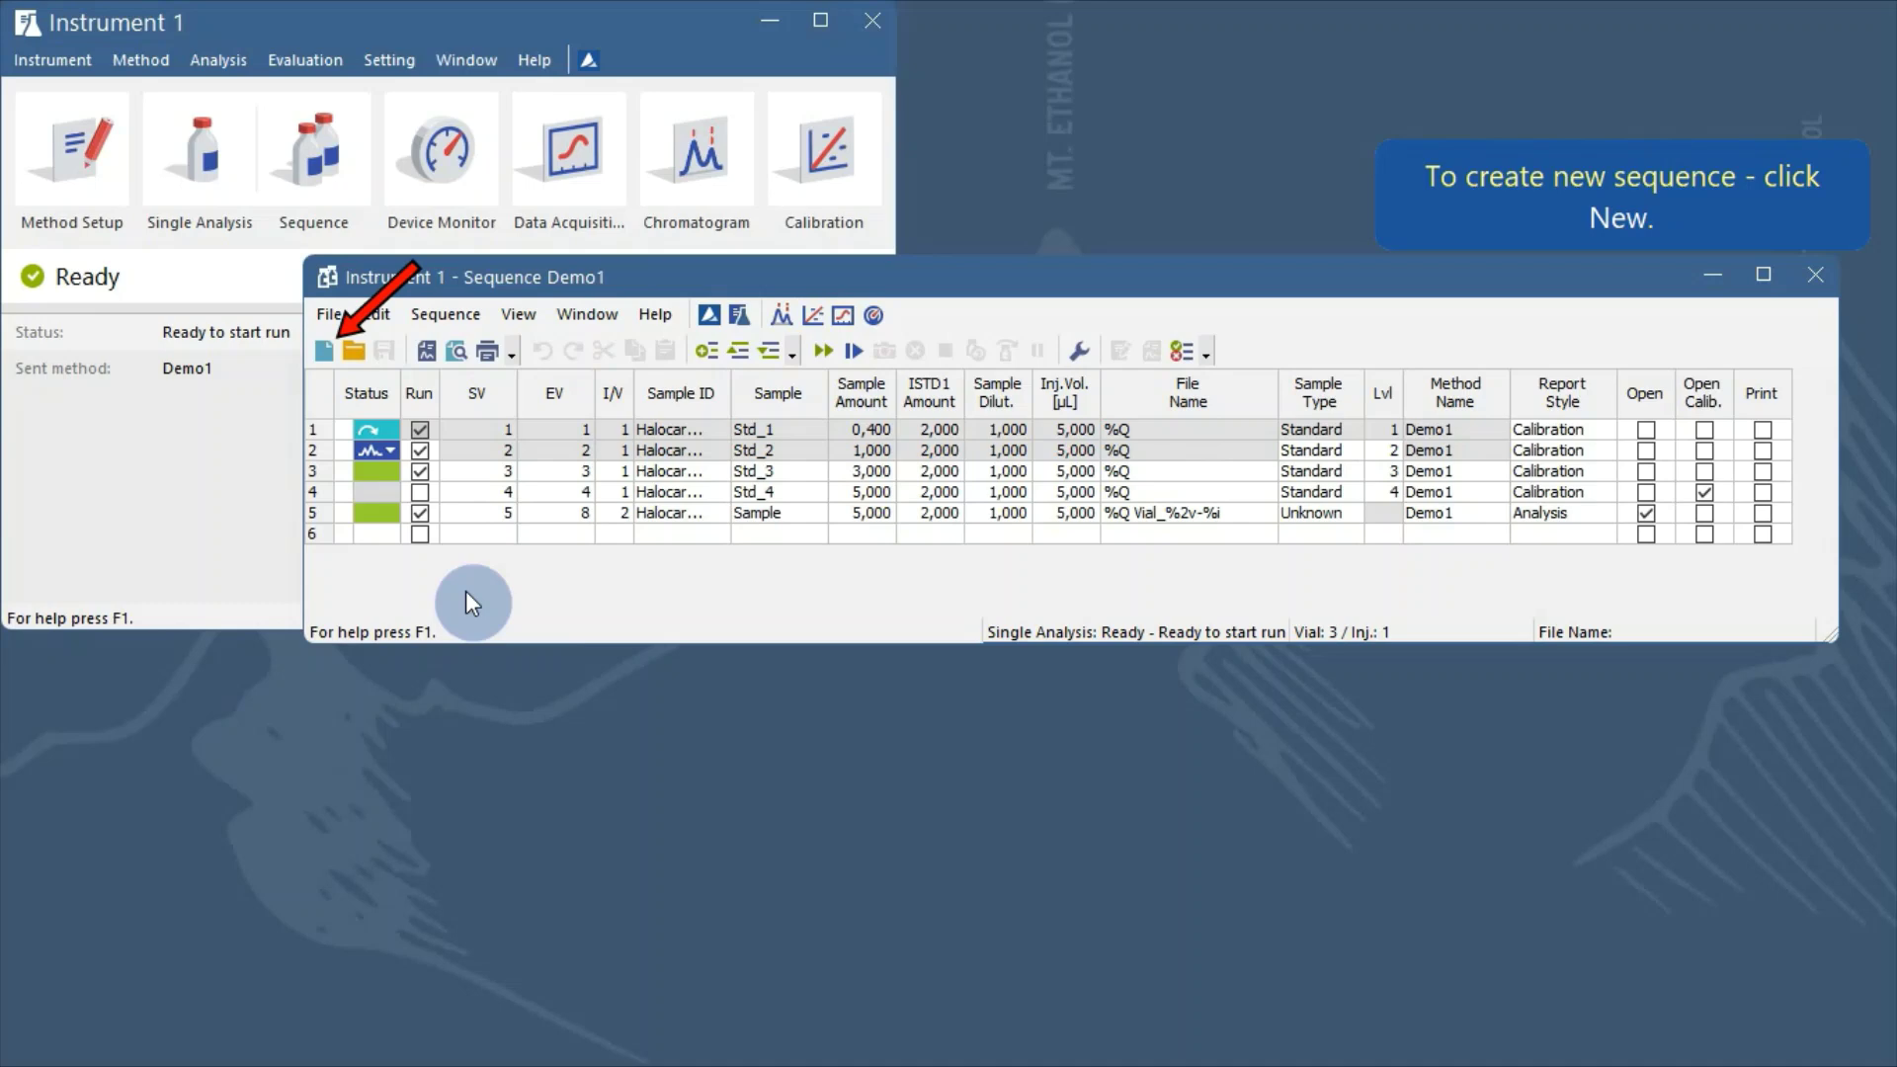
# - Start a new empty sequence and enable row 1 to run, filled with defaults
pyautogui.click(324, 353)
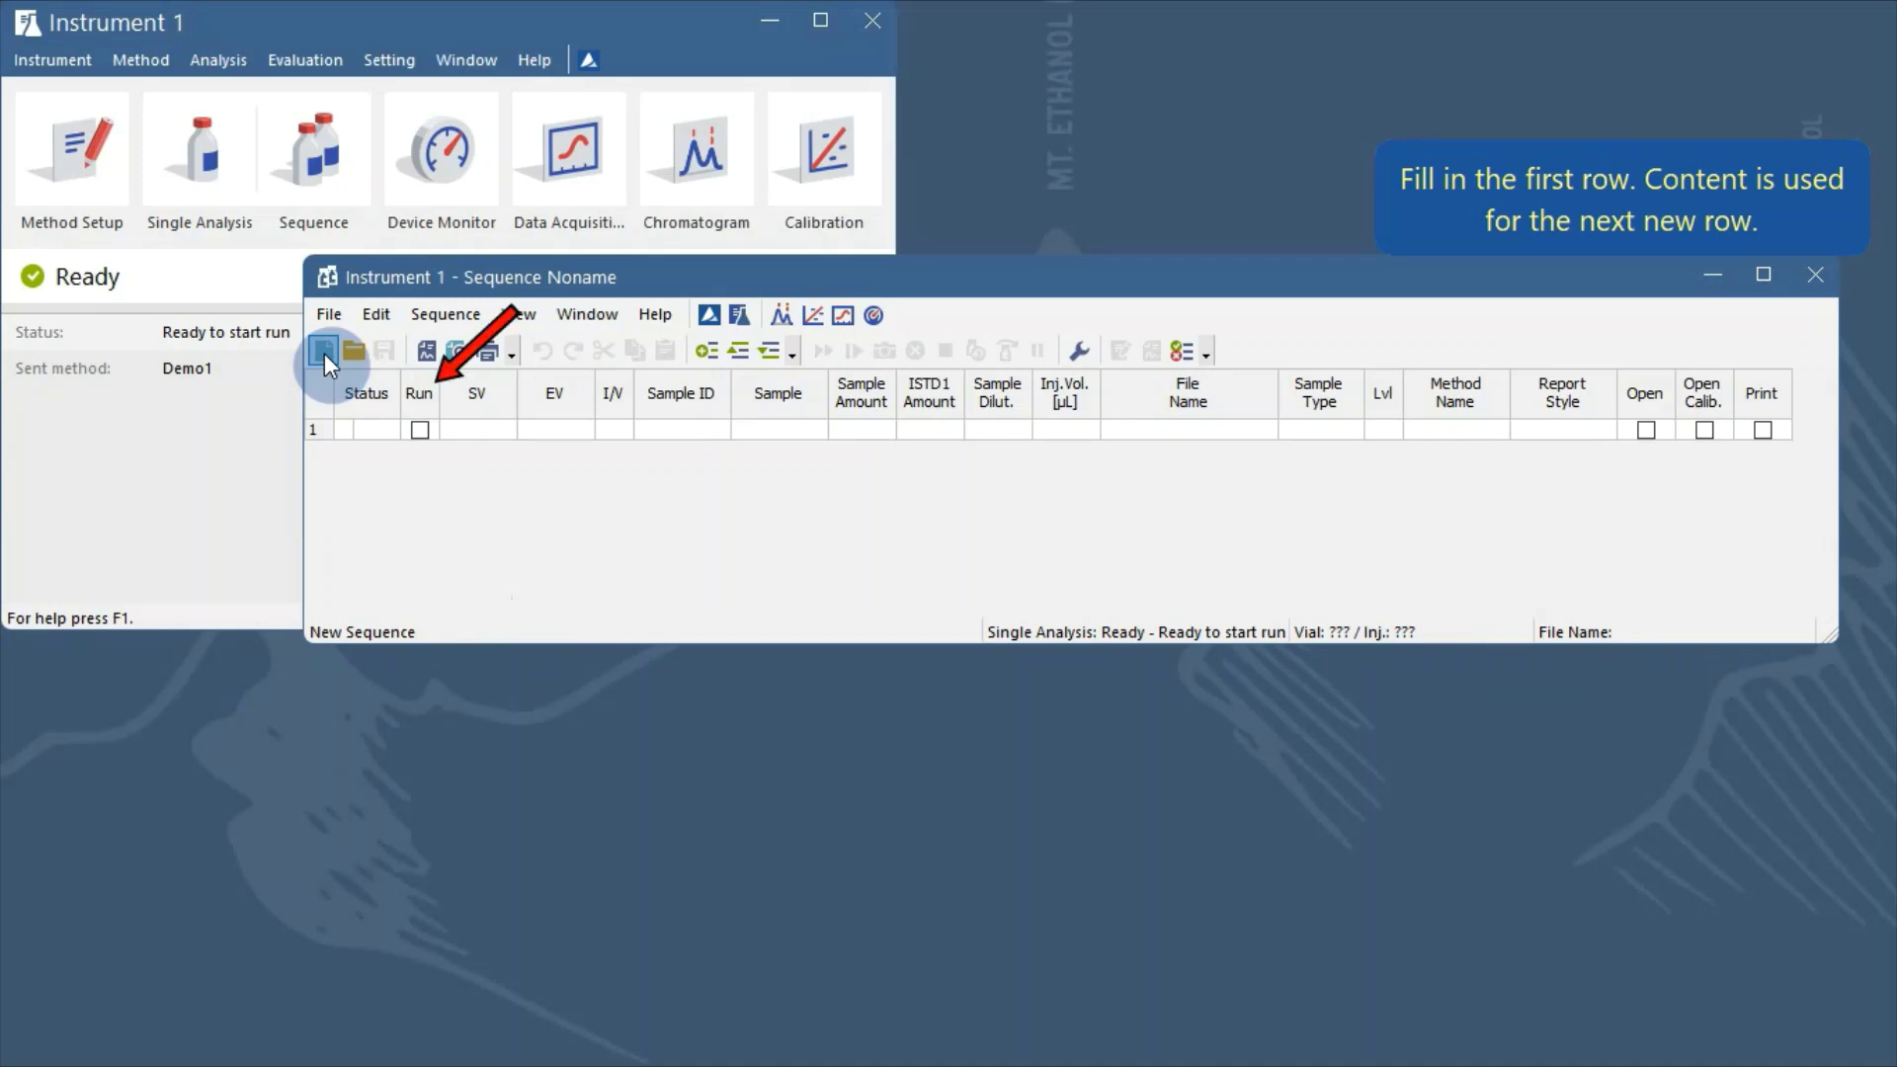
pyautogui.click(419, 432)
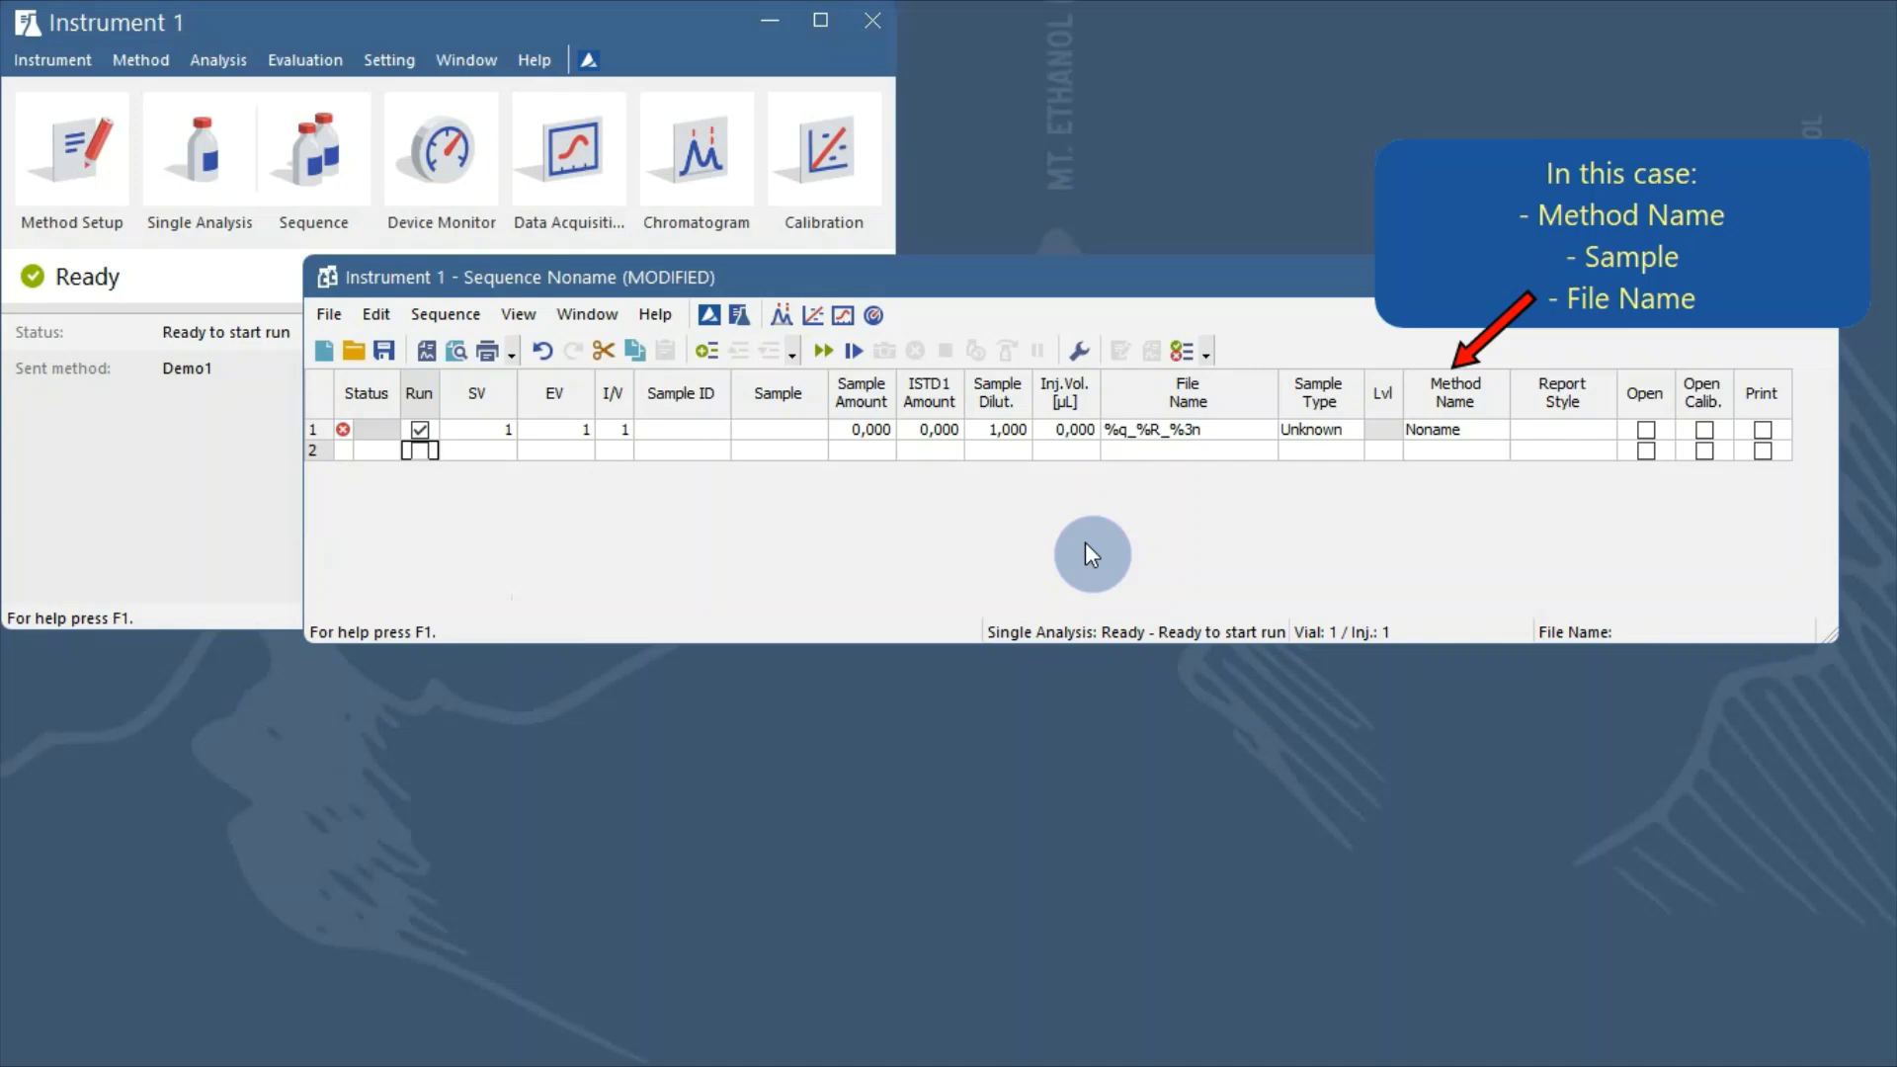
# - Assign the method file Coloring_V2.met to row 1
pyautogui.doubleClick(1507, 433)
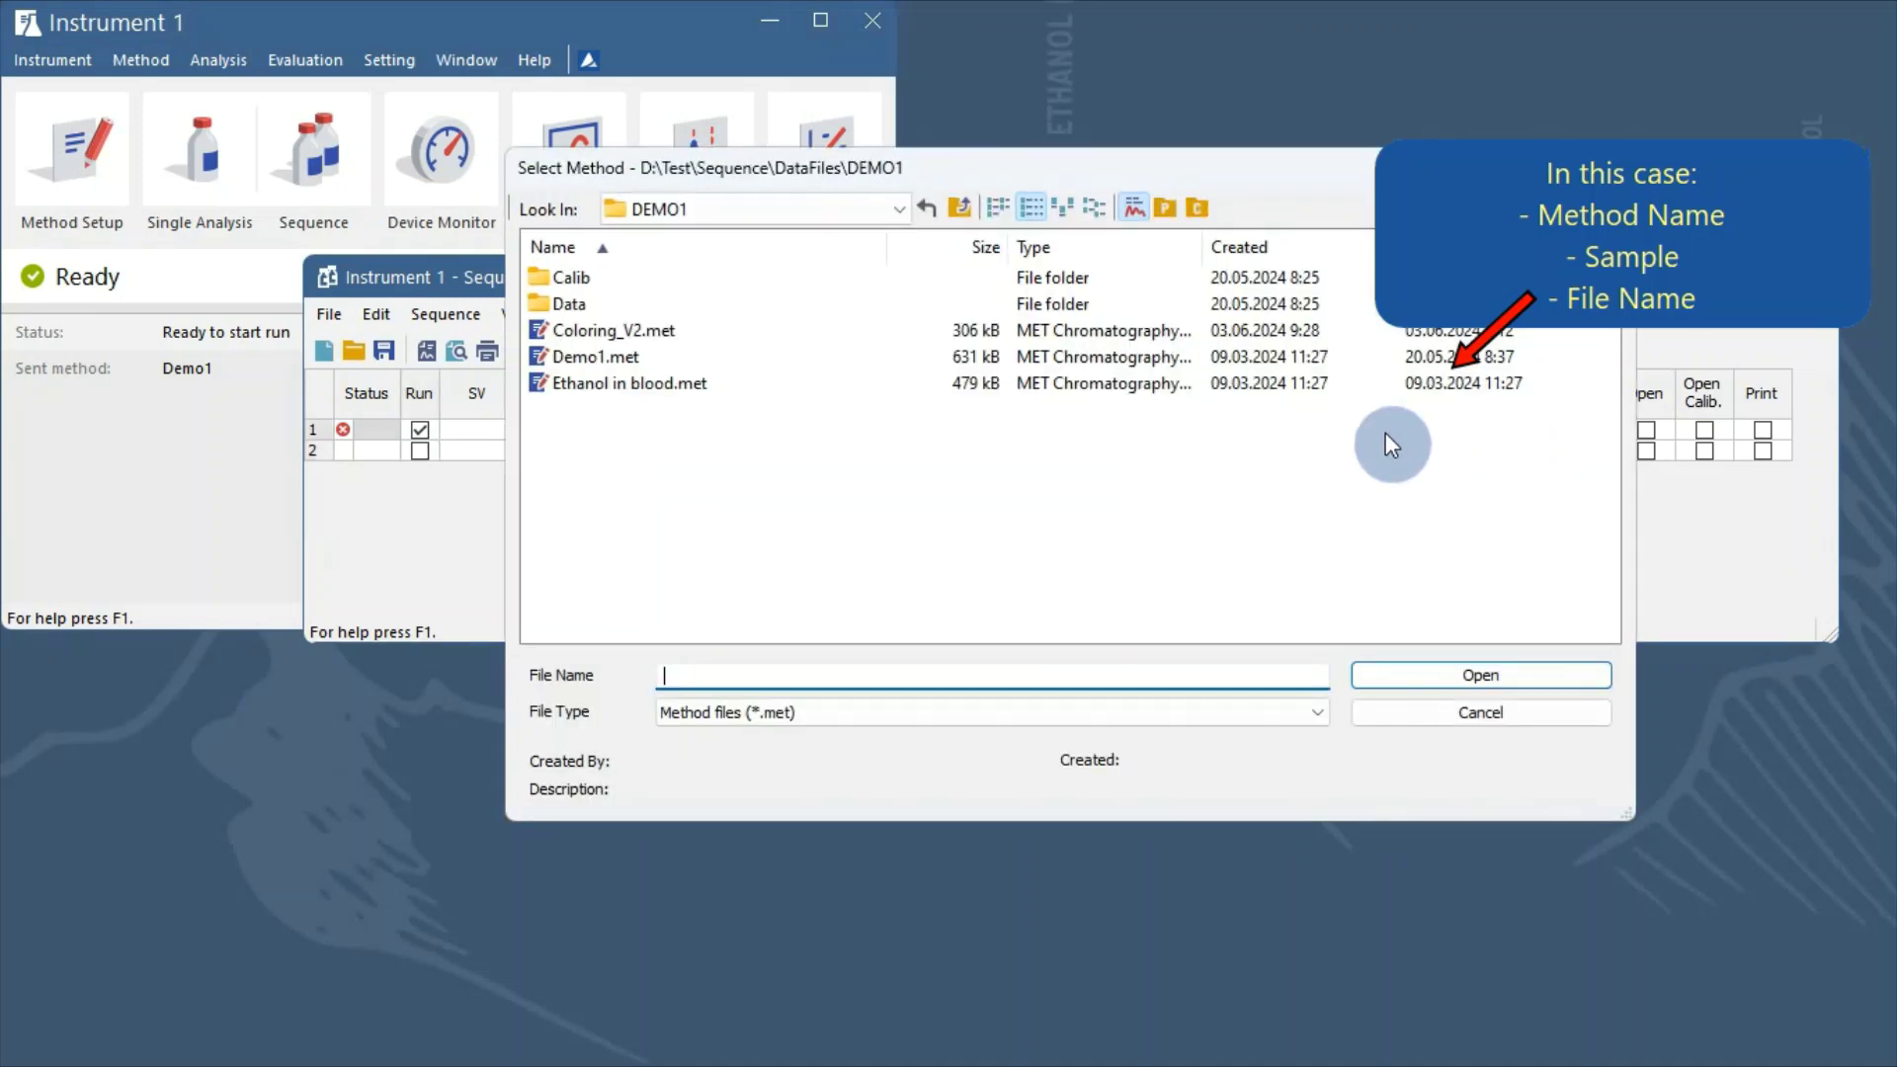
pyautogui.click(672, 337)
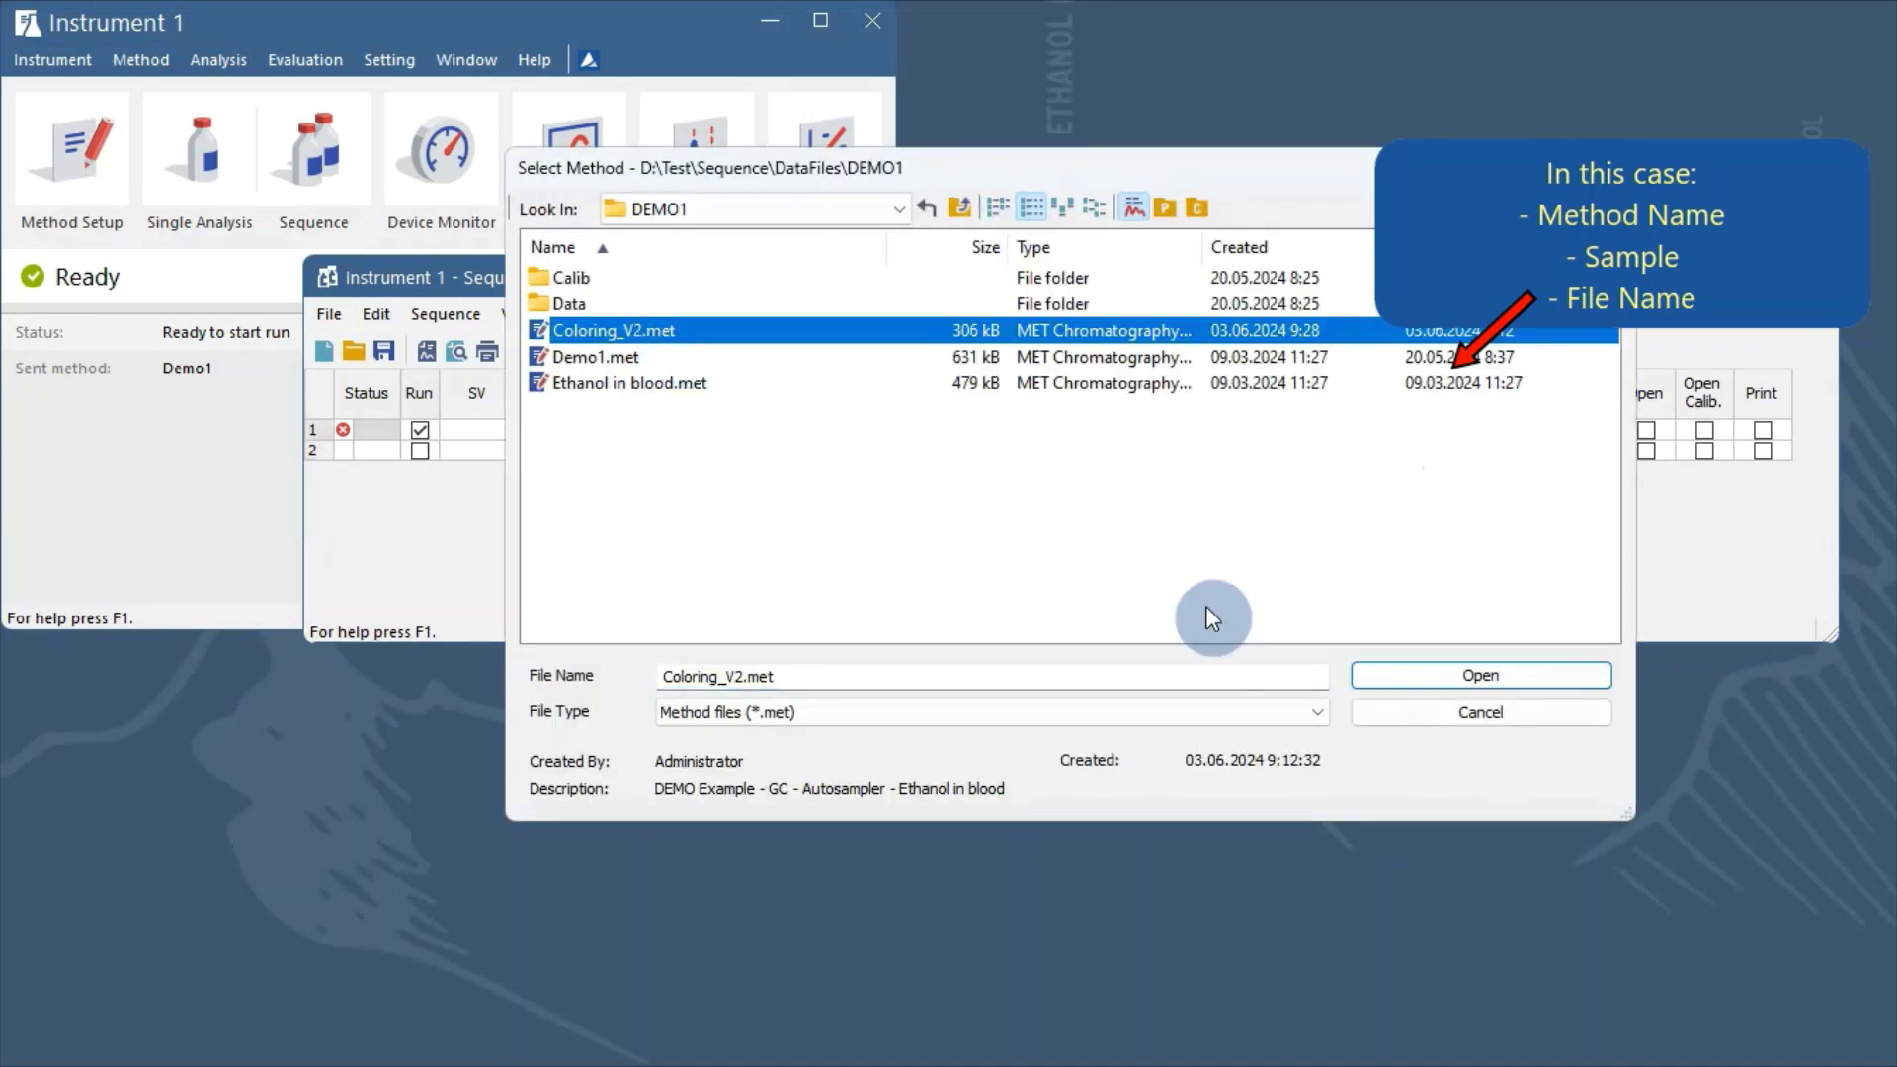
pyautogui.click(1445, 681)
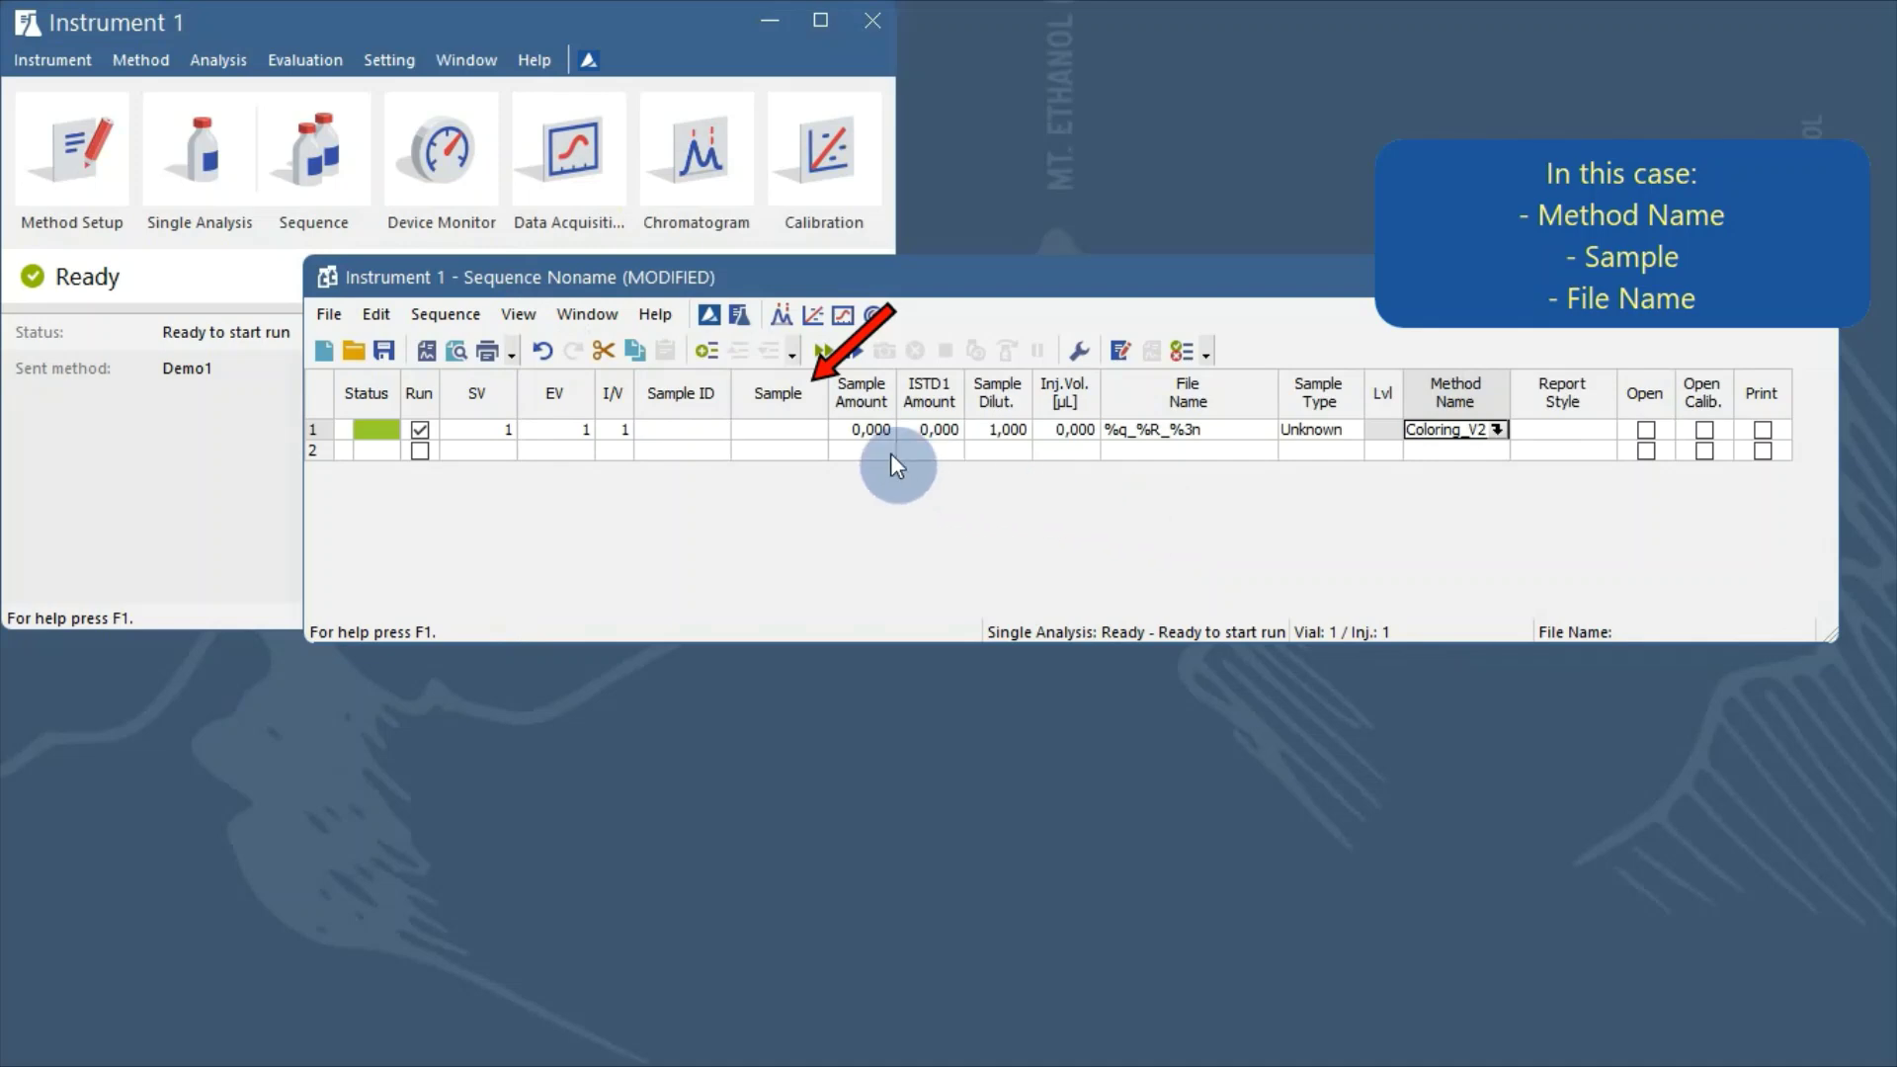
# - Enter Colors as row 1's sample name
pyautogui.click(753, 432)
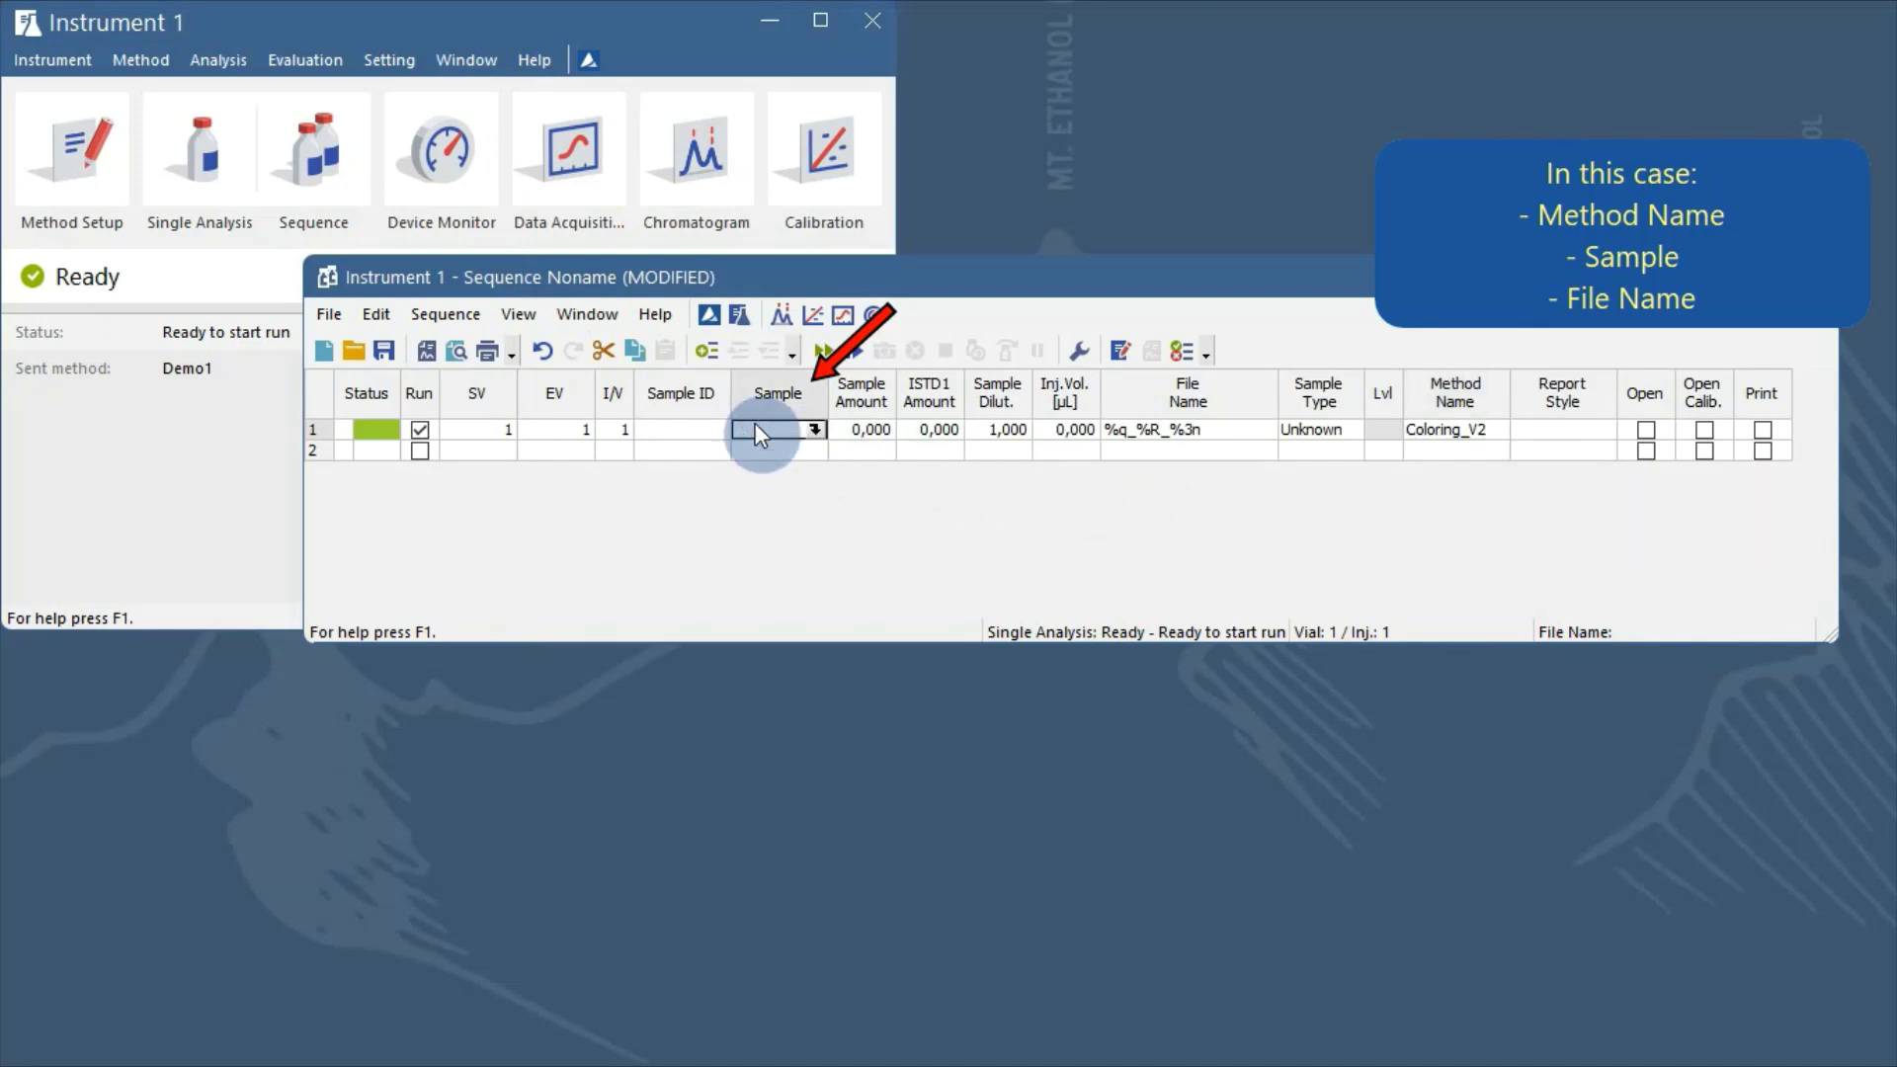
pyautogui.write('Colors')
pyautogui.click(879, 512)
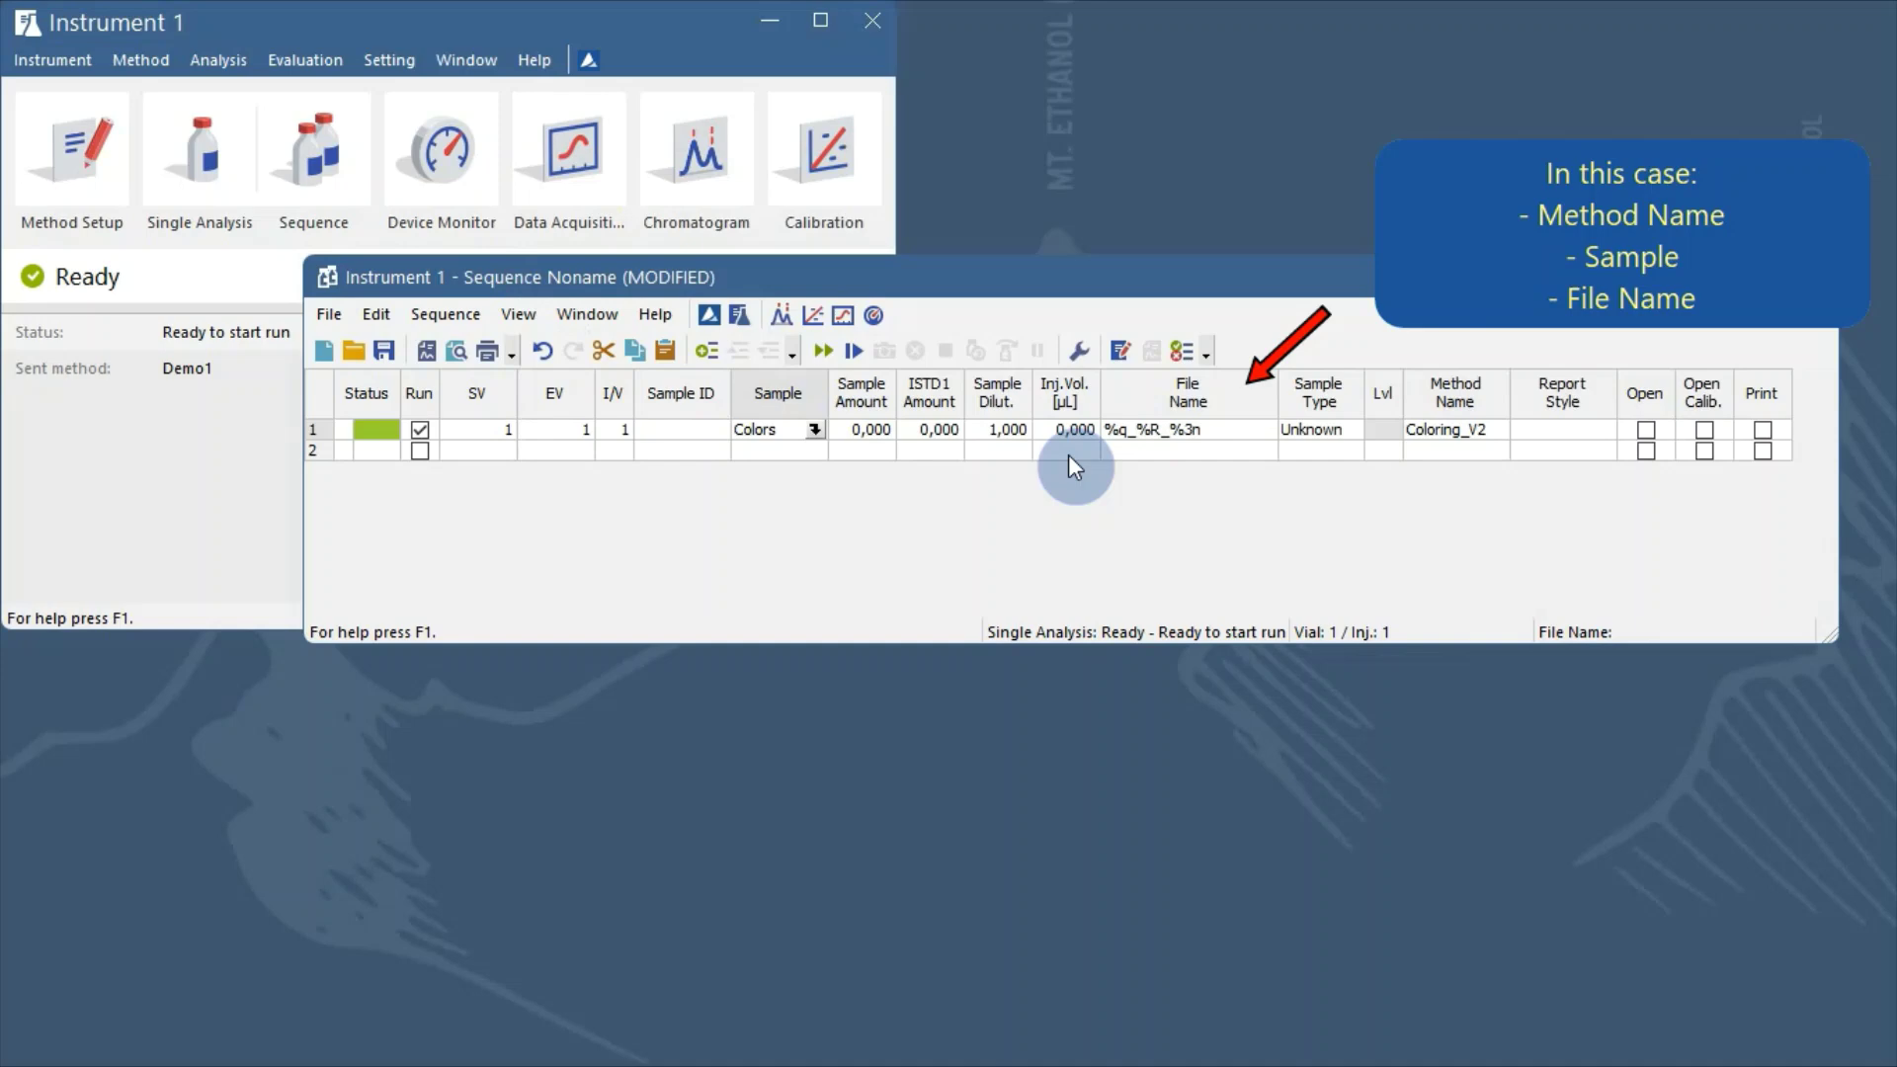
# - Replace %q with the Sample %Q placeholder so row 1's file name reads %Q_%R_%3n
pyautogui.click(1119, 438)
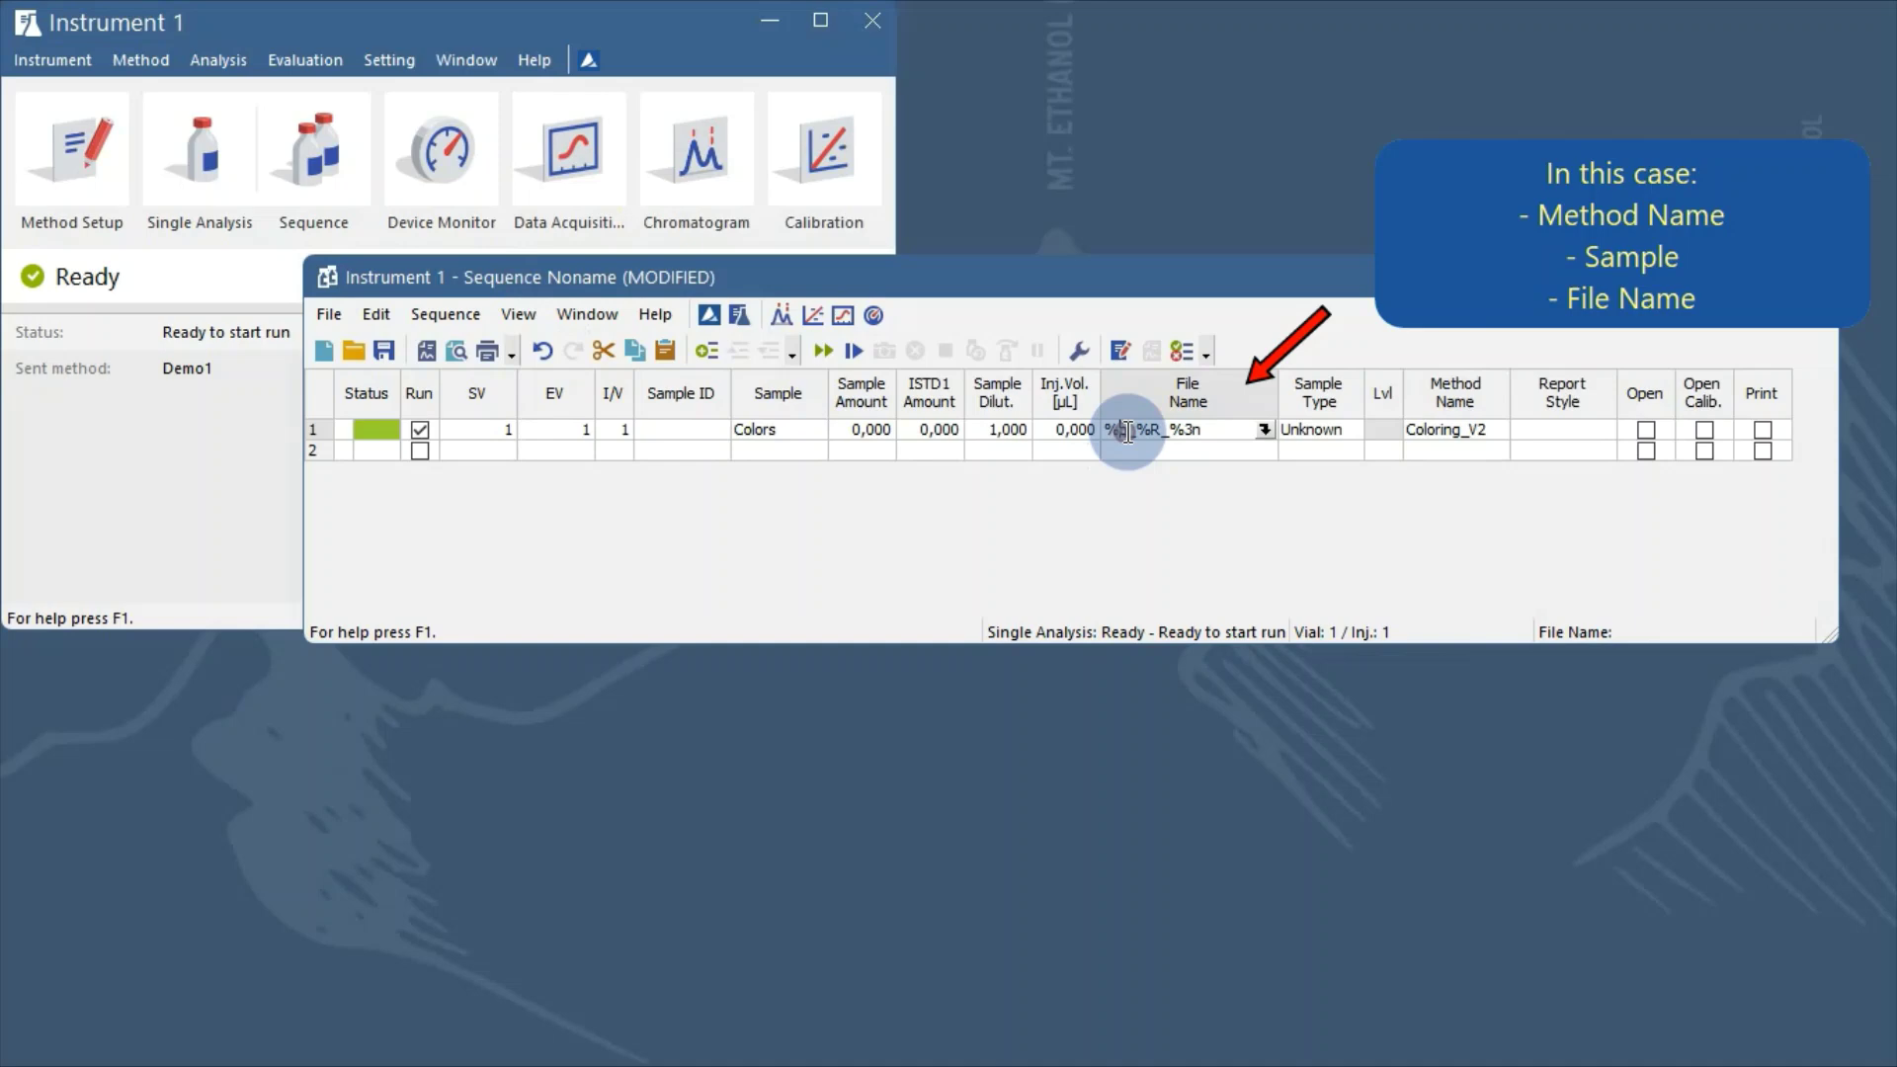
pyautogui.moveTo(1126, 431); pyautogui.dragTo(1086, 432)
pyautogui.click(1265, 430)
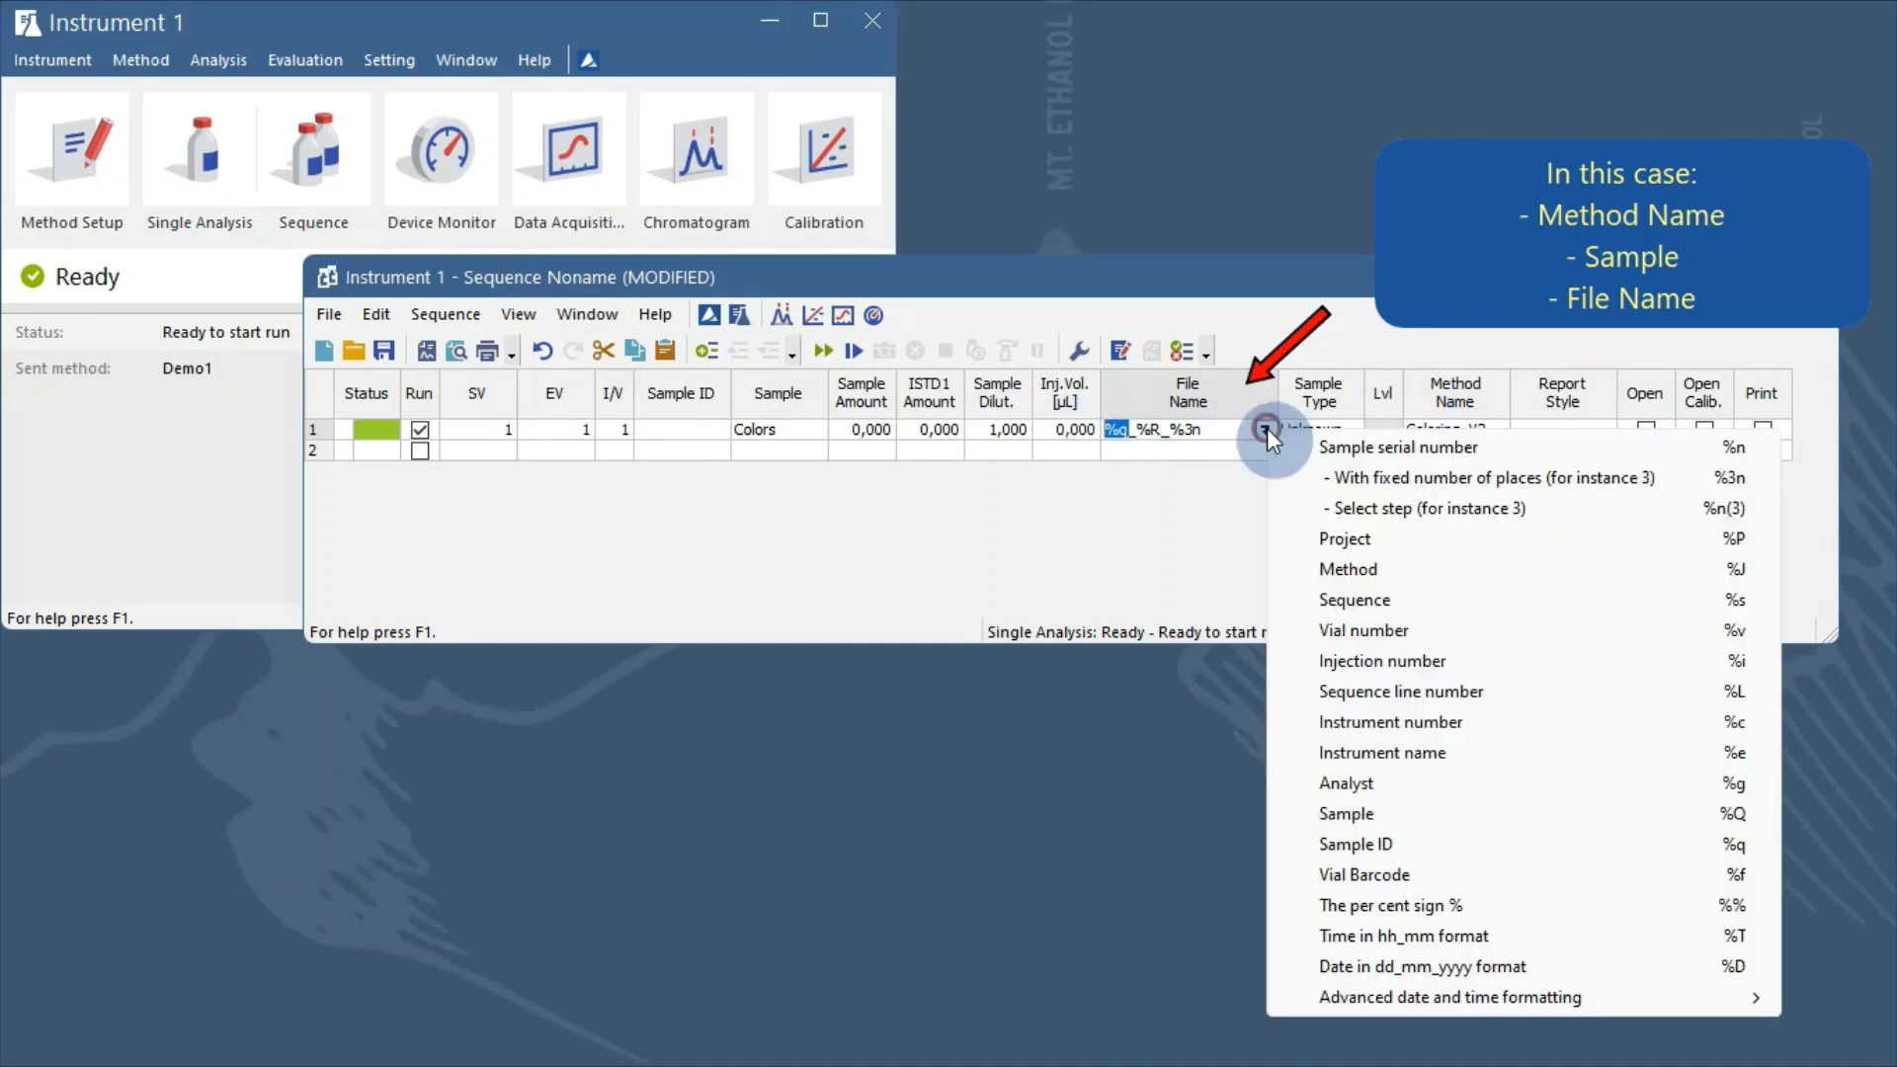
pyautogui.click(1507, 803)
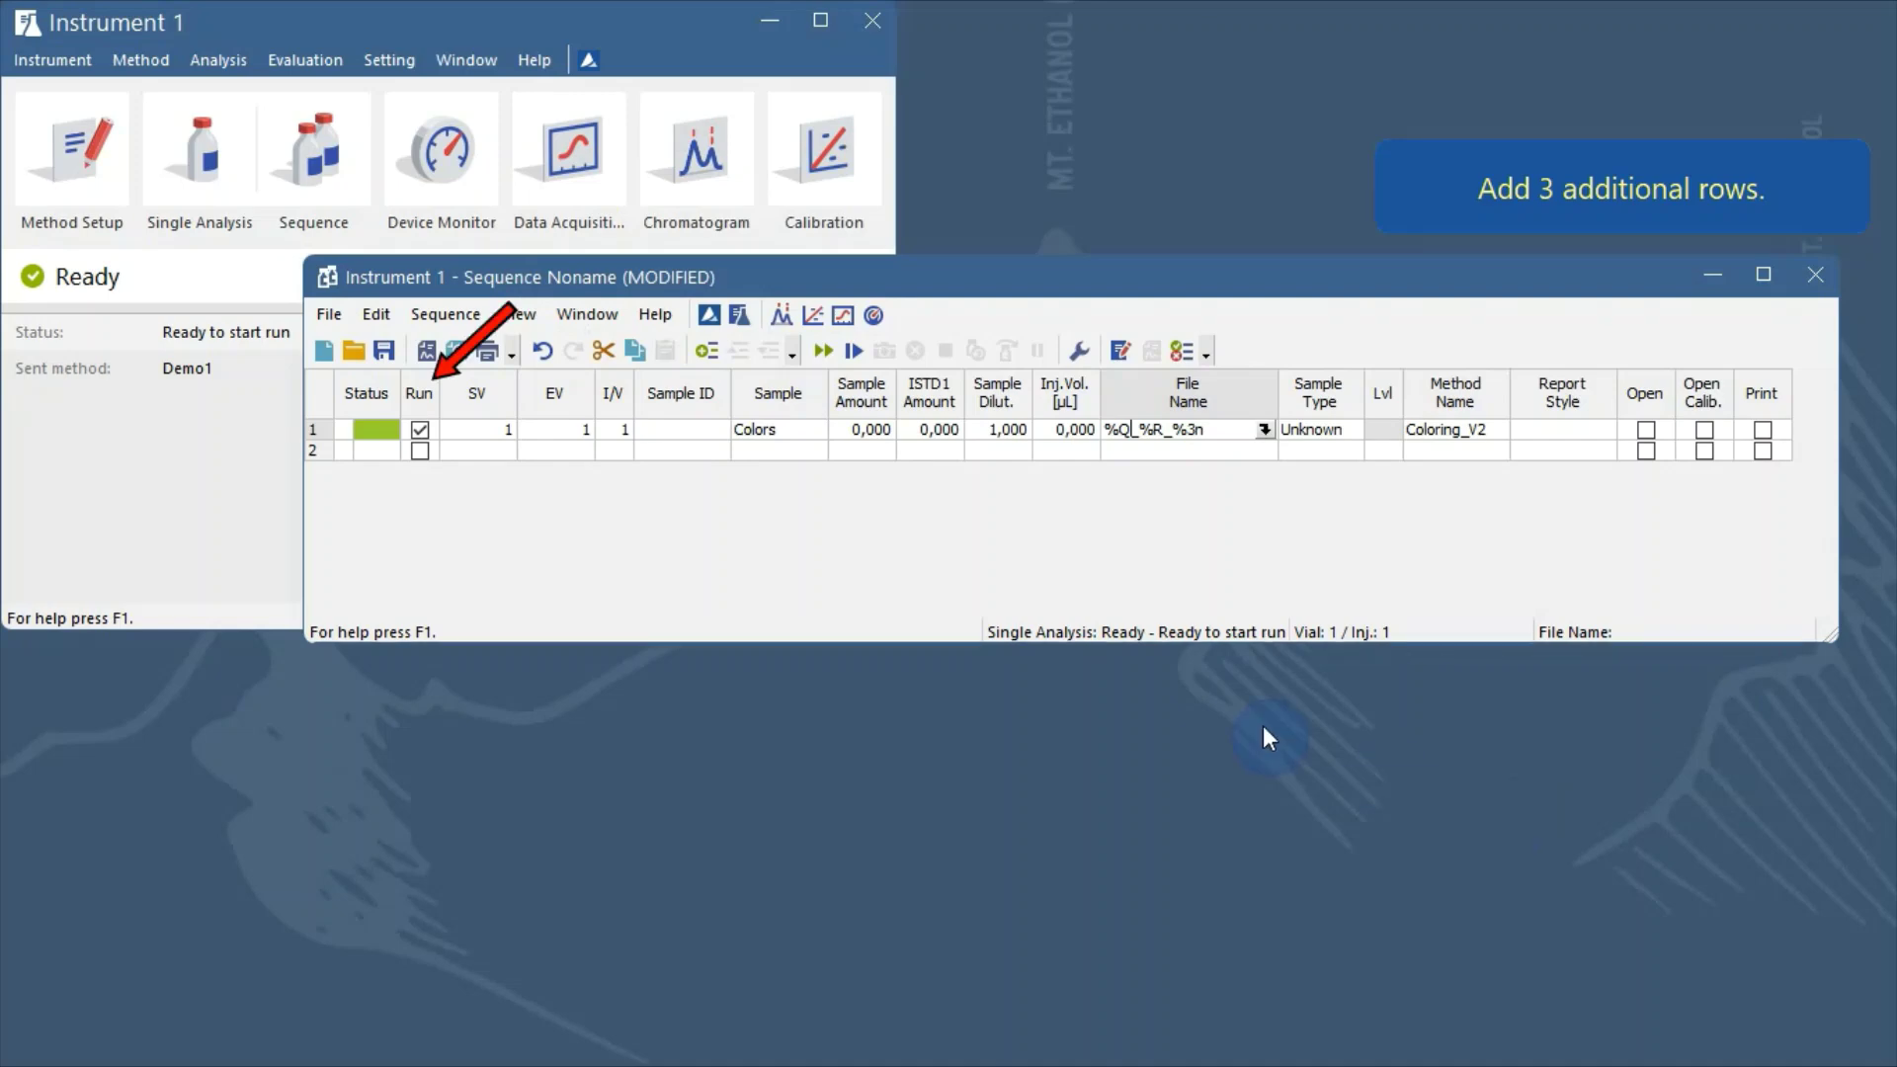
# - Enable rows 2, 3 and 4 to run as copies of row 1, with vials 2–4
pyautogui.click(420, 453)
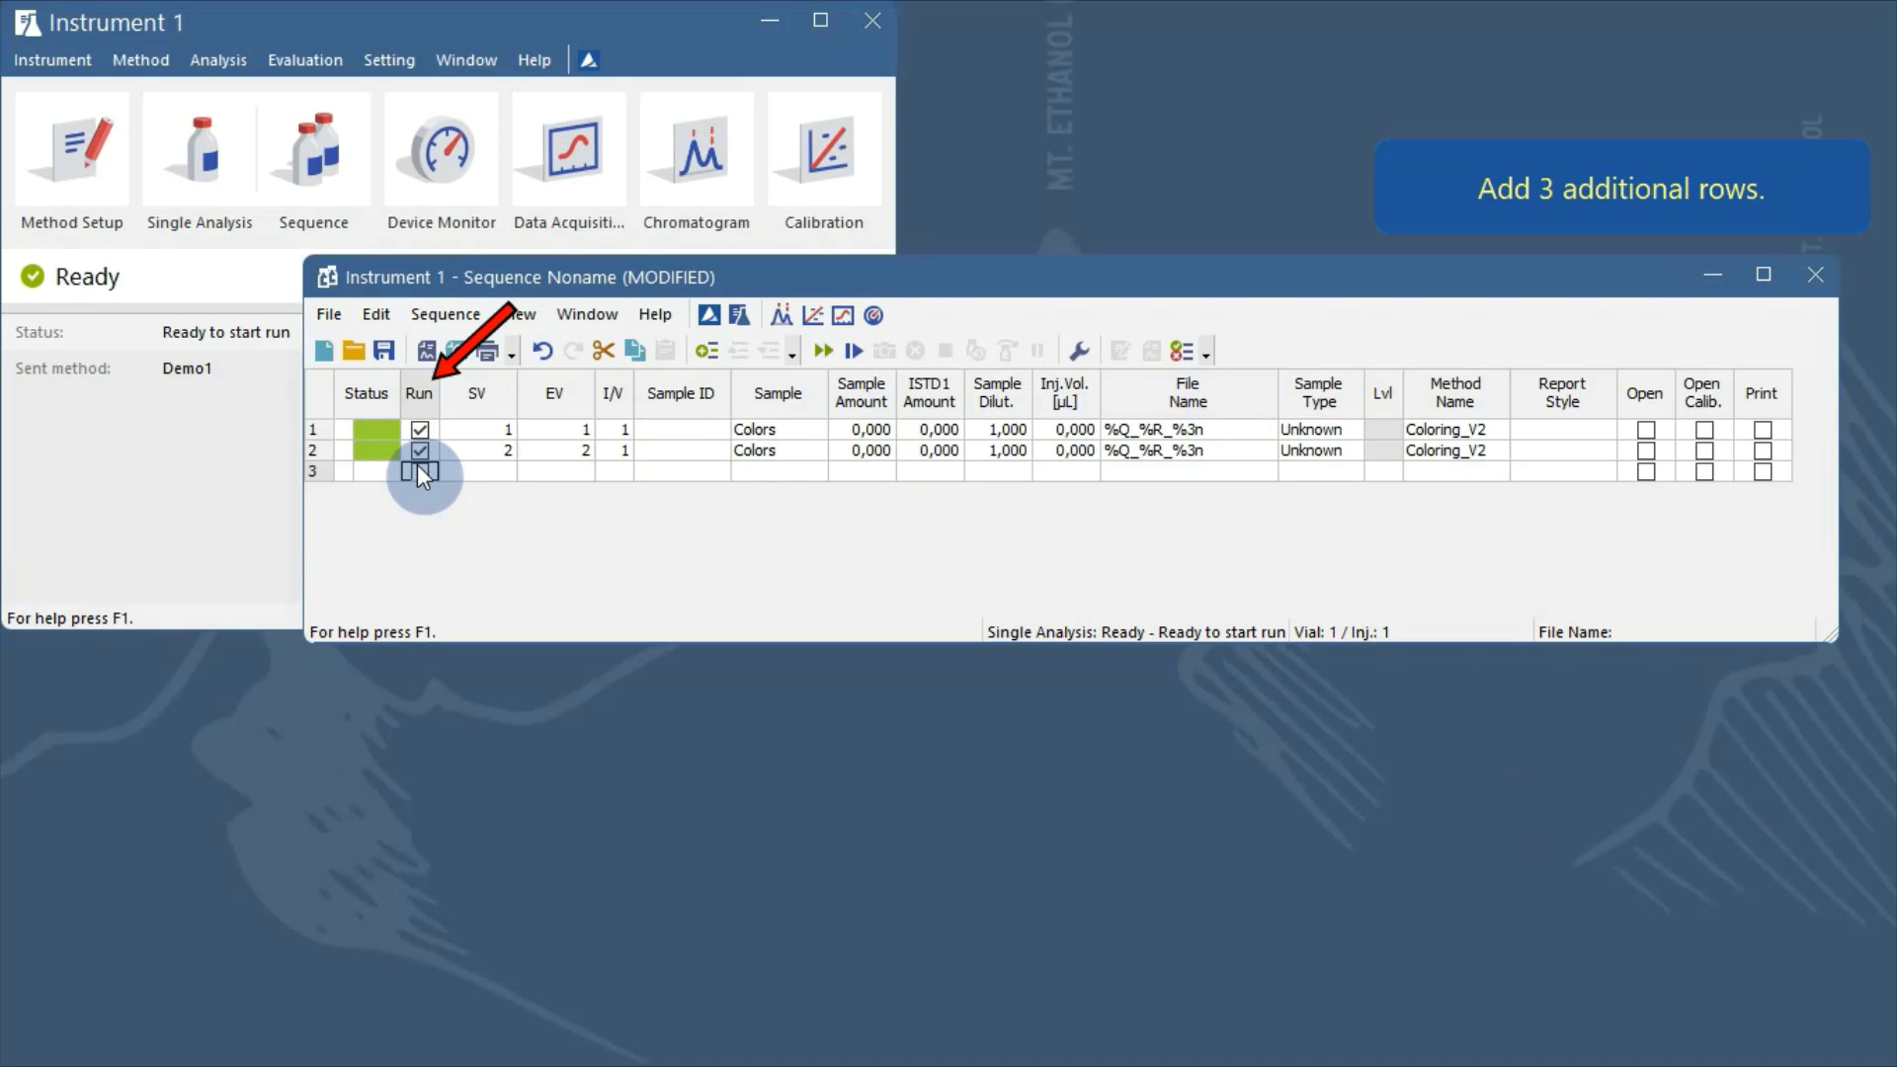
pyautogui.click(420, 471)
pyautogui.click(420, 491)
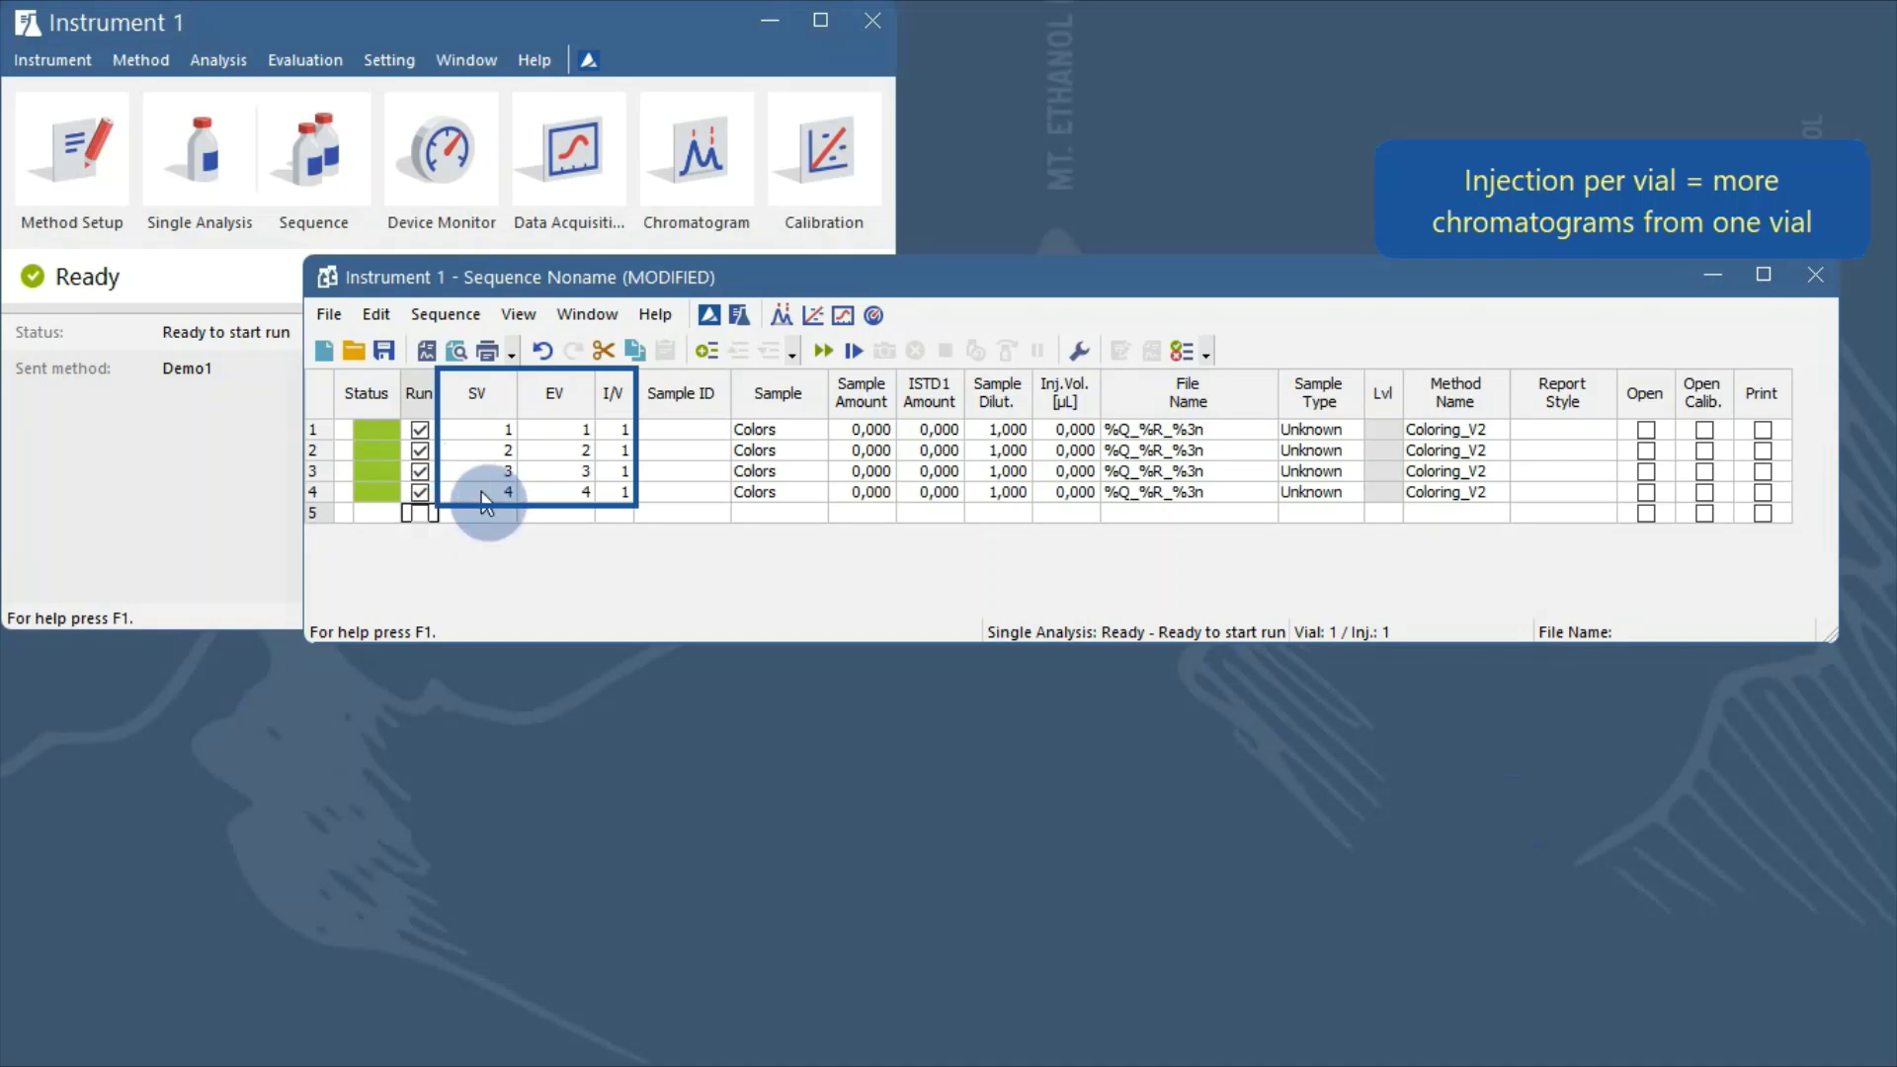
# - Set 2 injections per vial in row 1 and end vial 7 in row 4
pyautogui.click(623, 432)
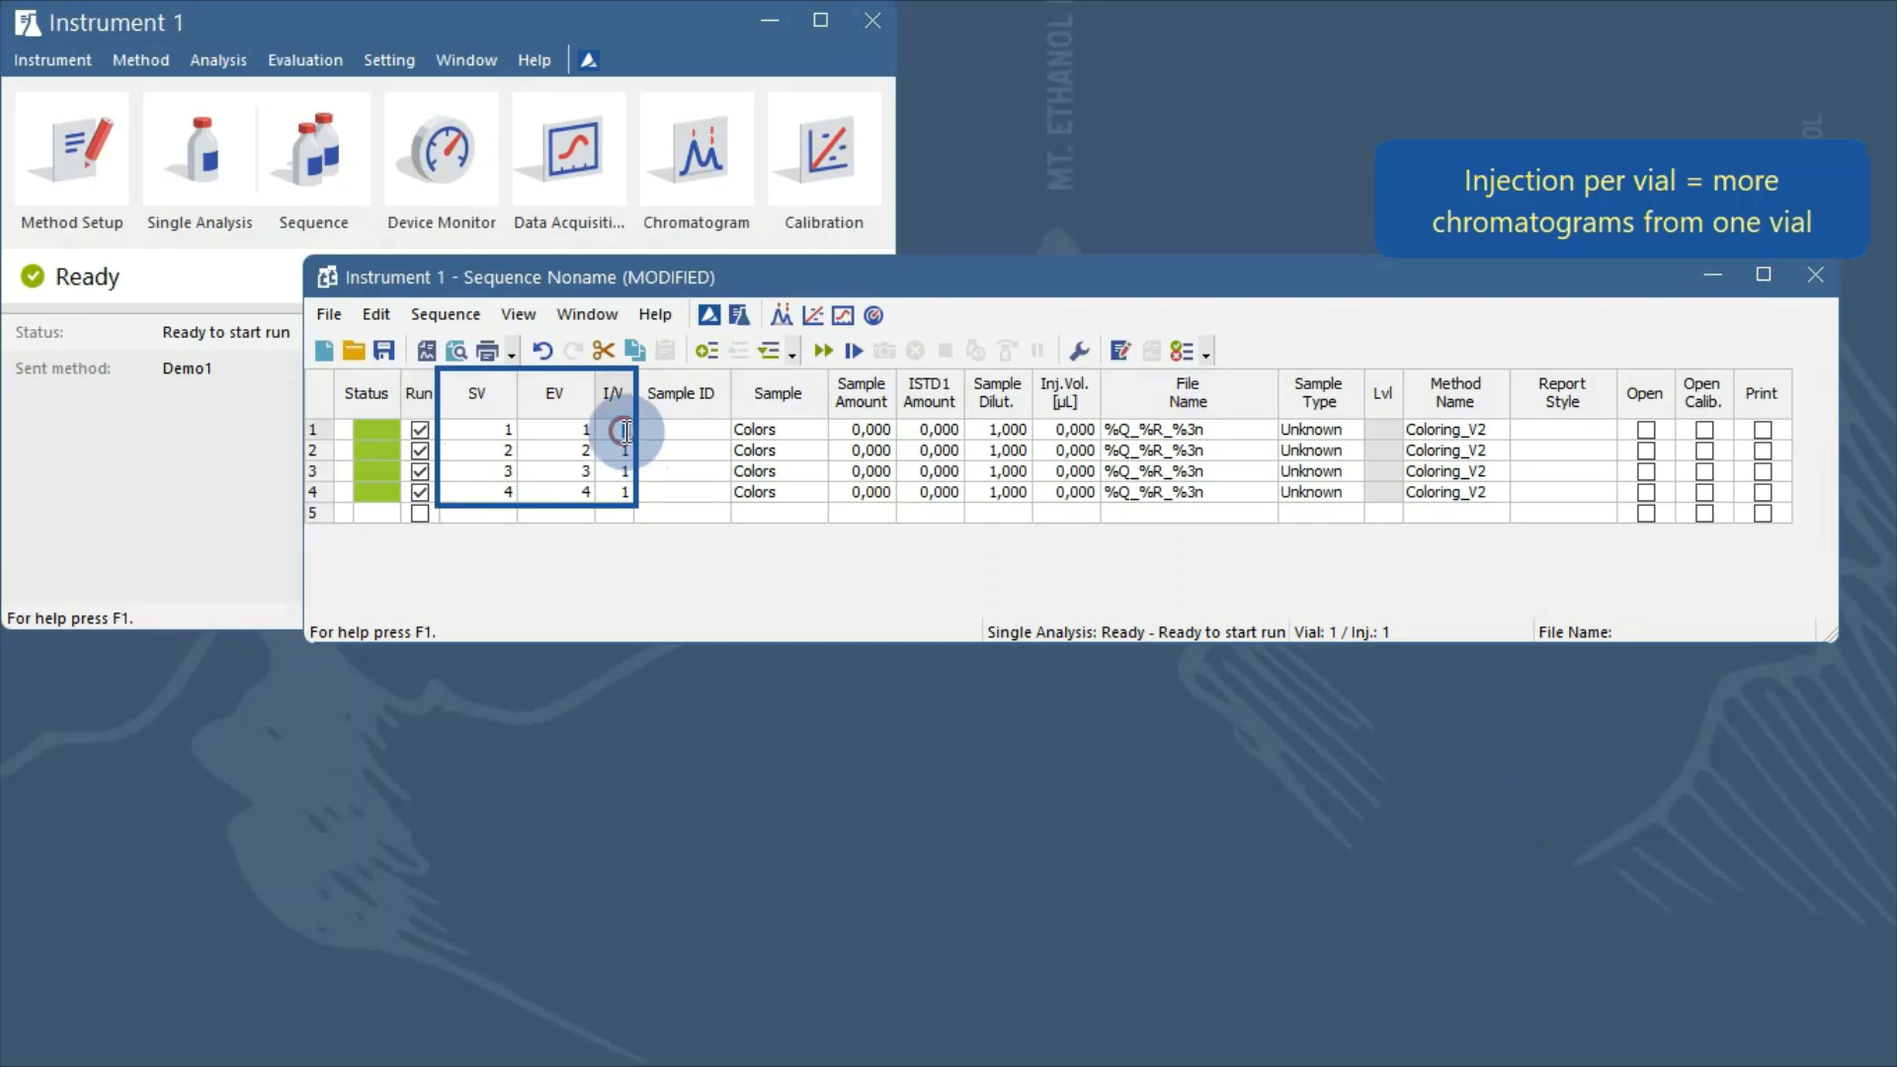
pyautogui.write('2')
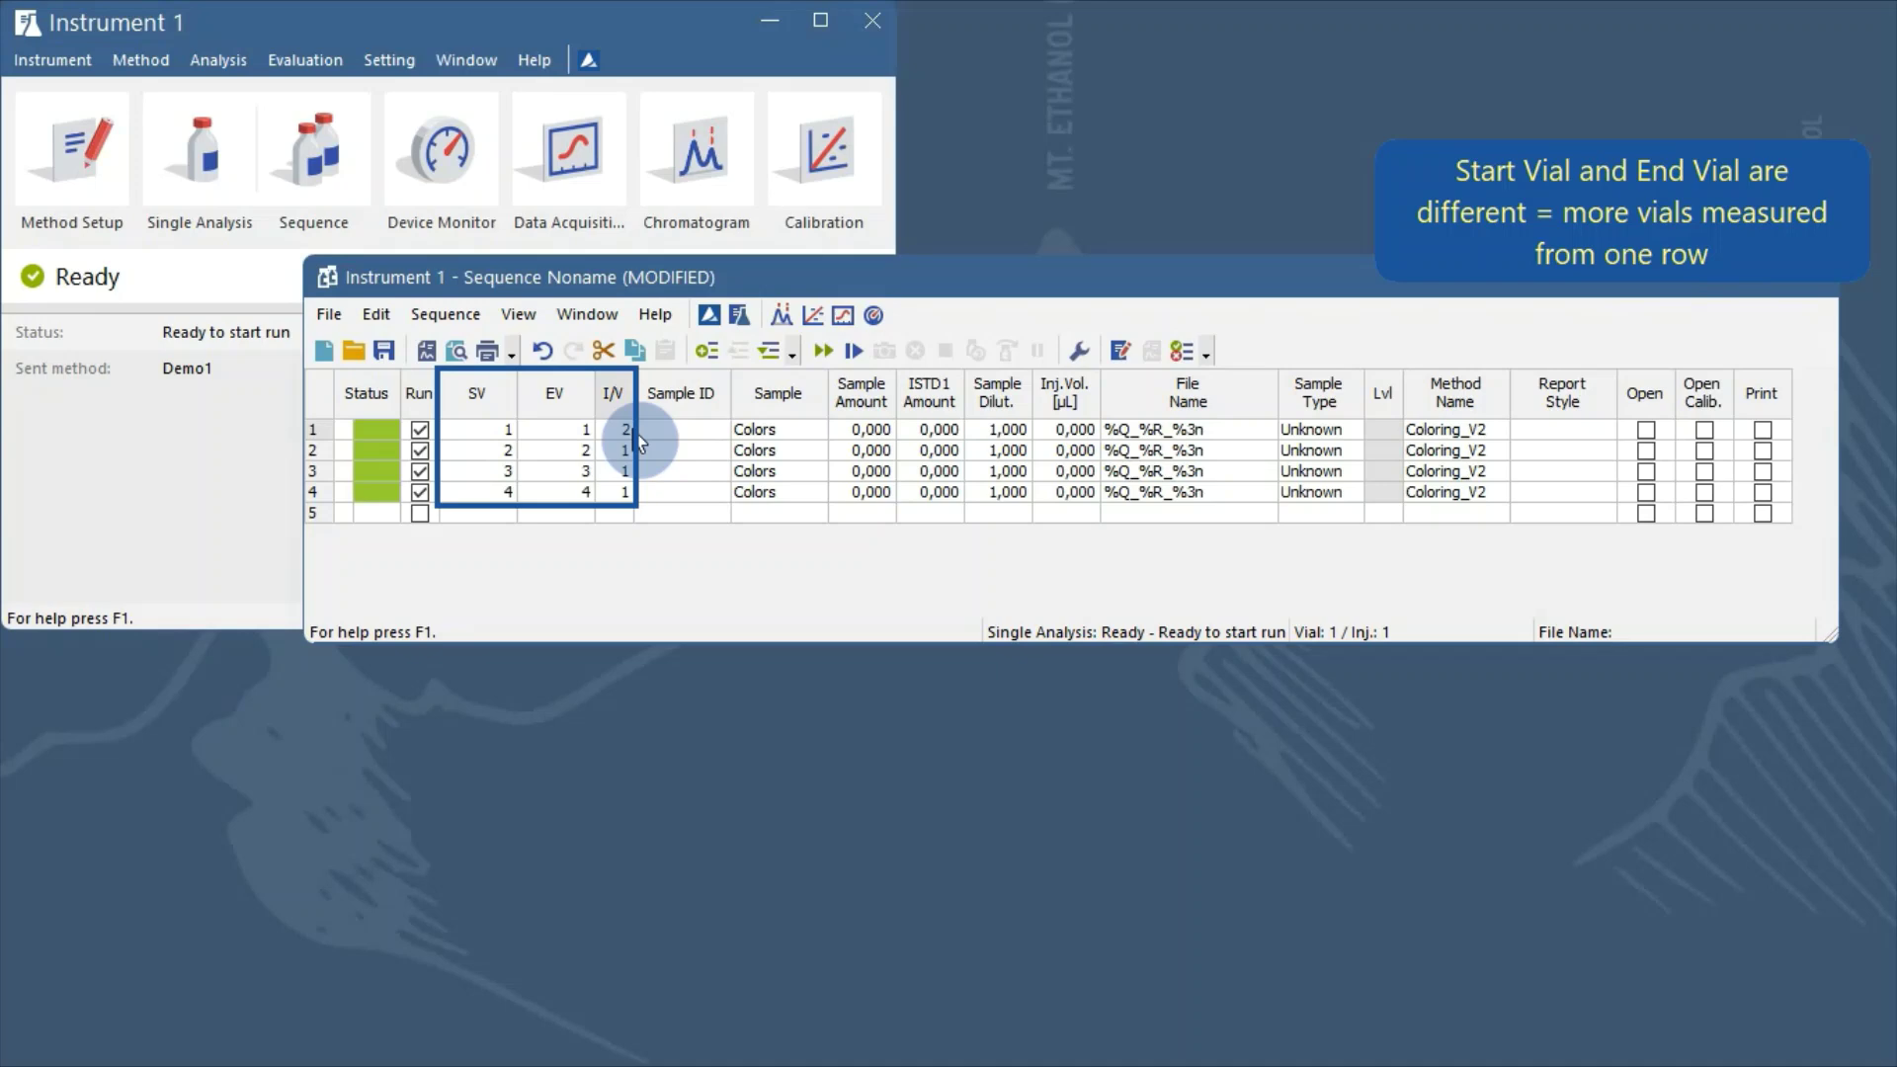
pyautogui.click(589, 492)
pyautogui.write('7')
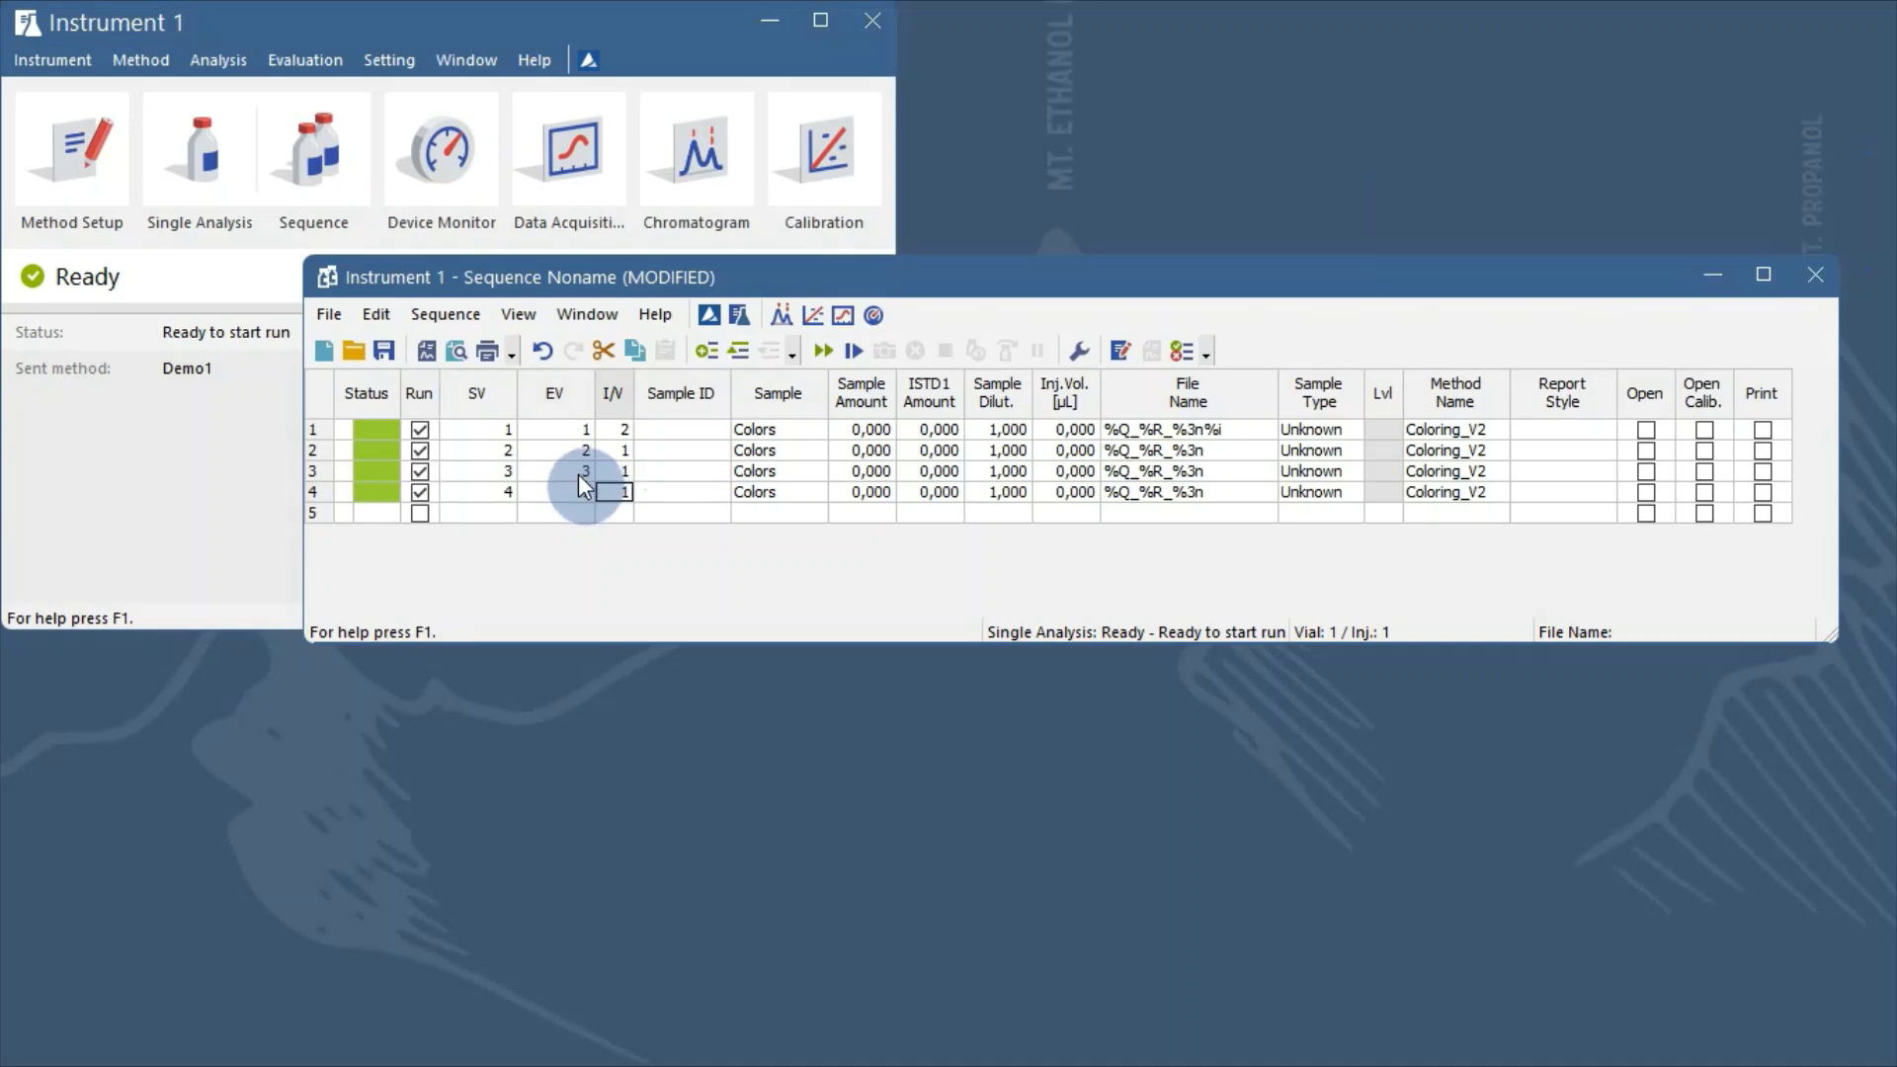
pyautogui.press('Tab')
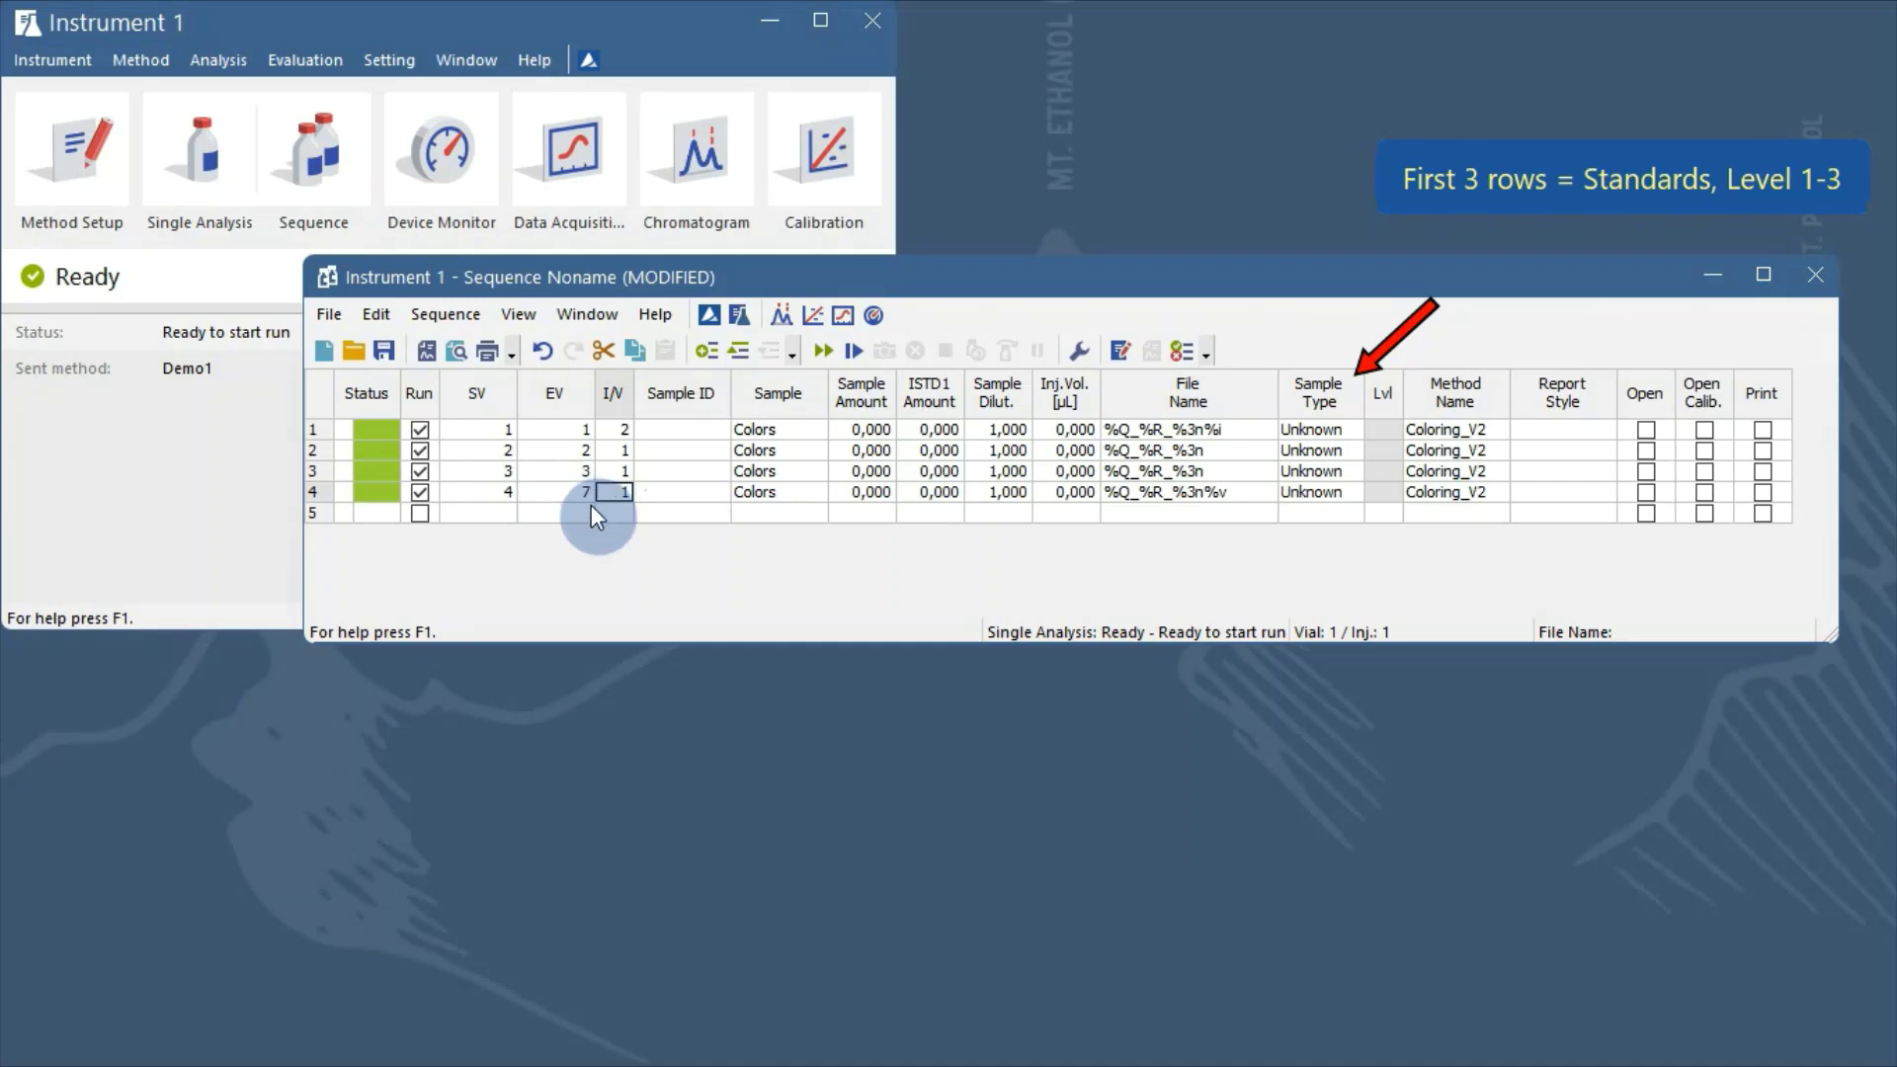
# - Set row 1's sample type to Standard and fill it down to rows 2 and 3
pyautogui.click(1324, 431)
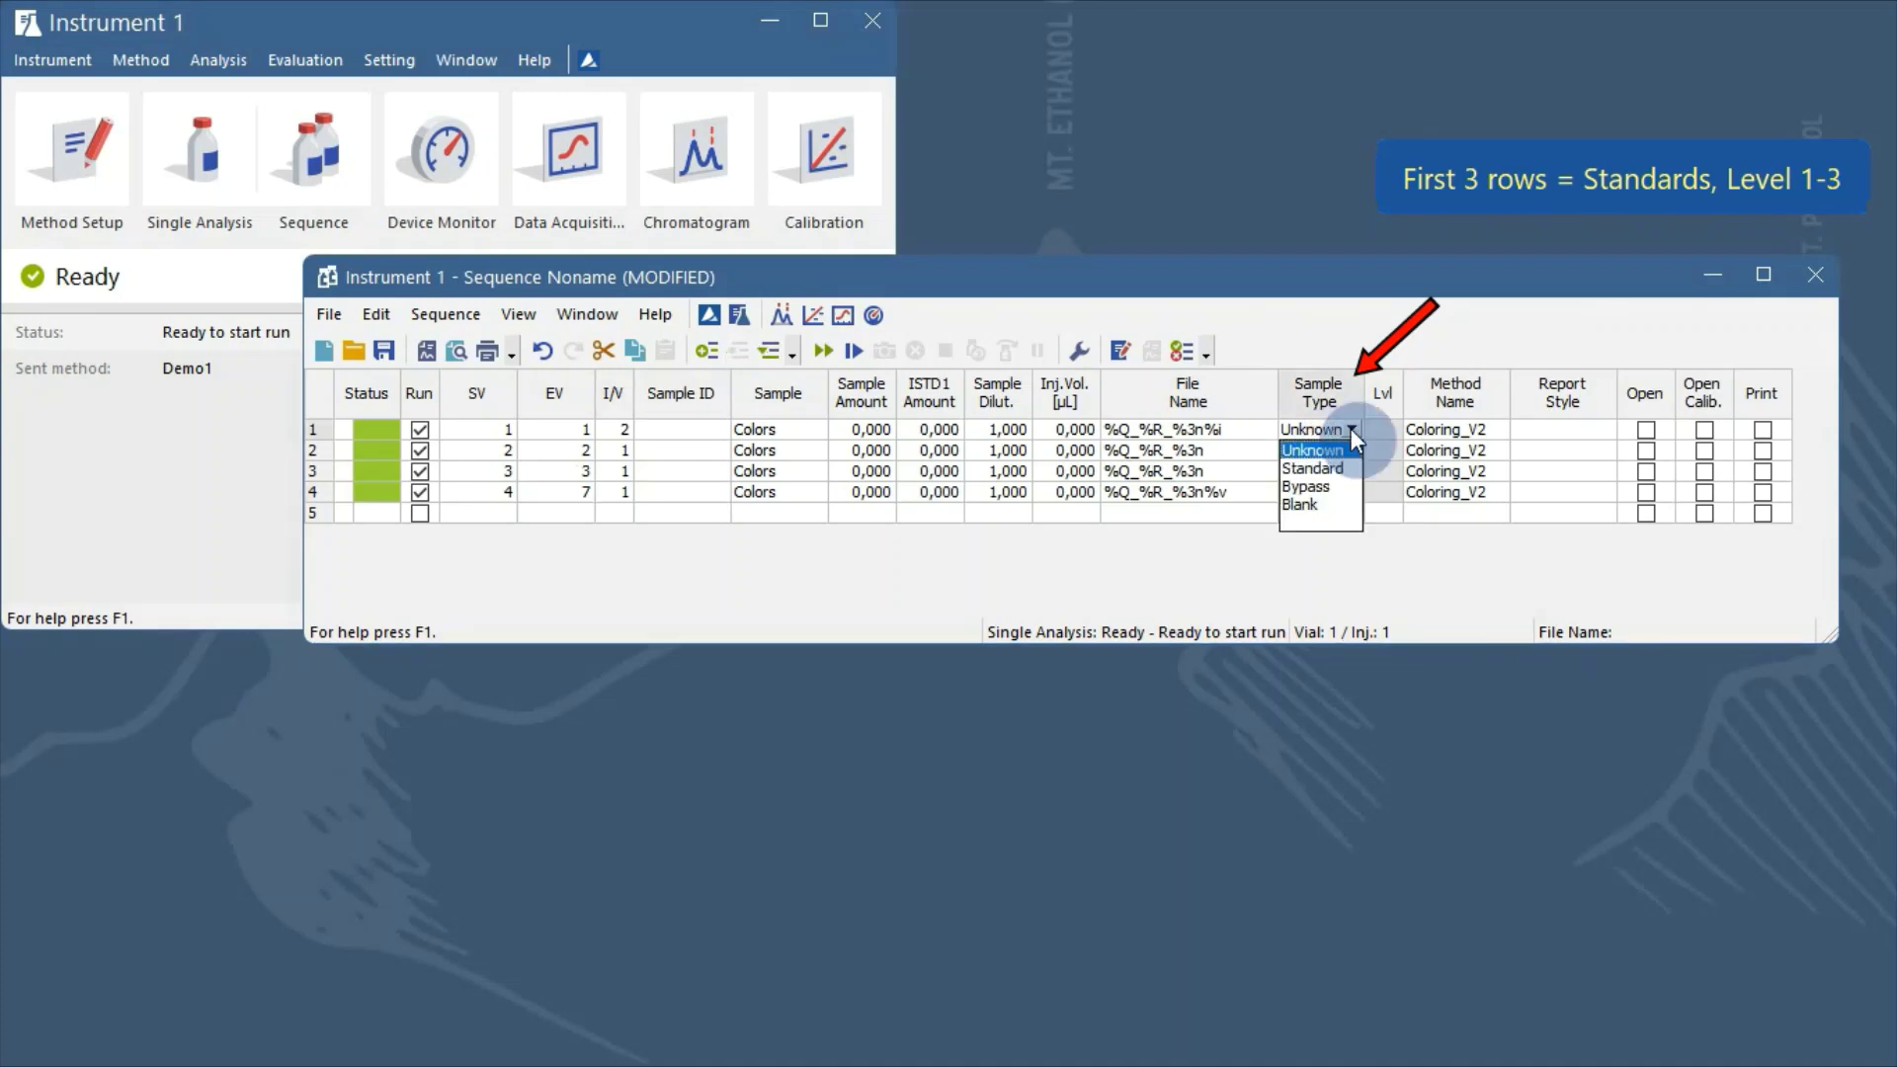
pyautogui.click(1328, 460)
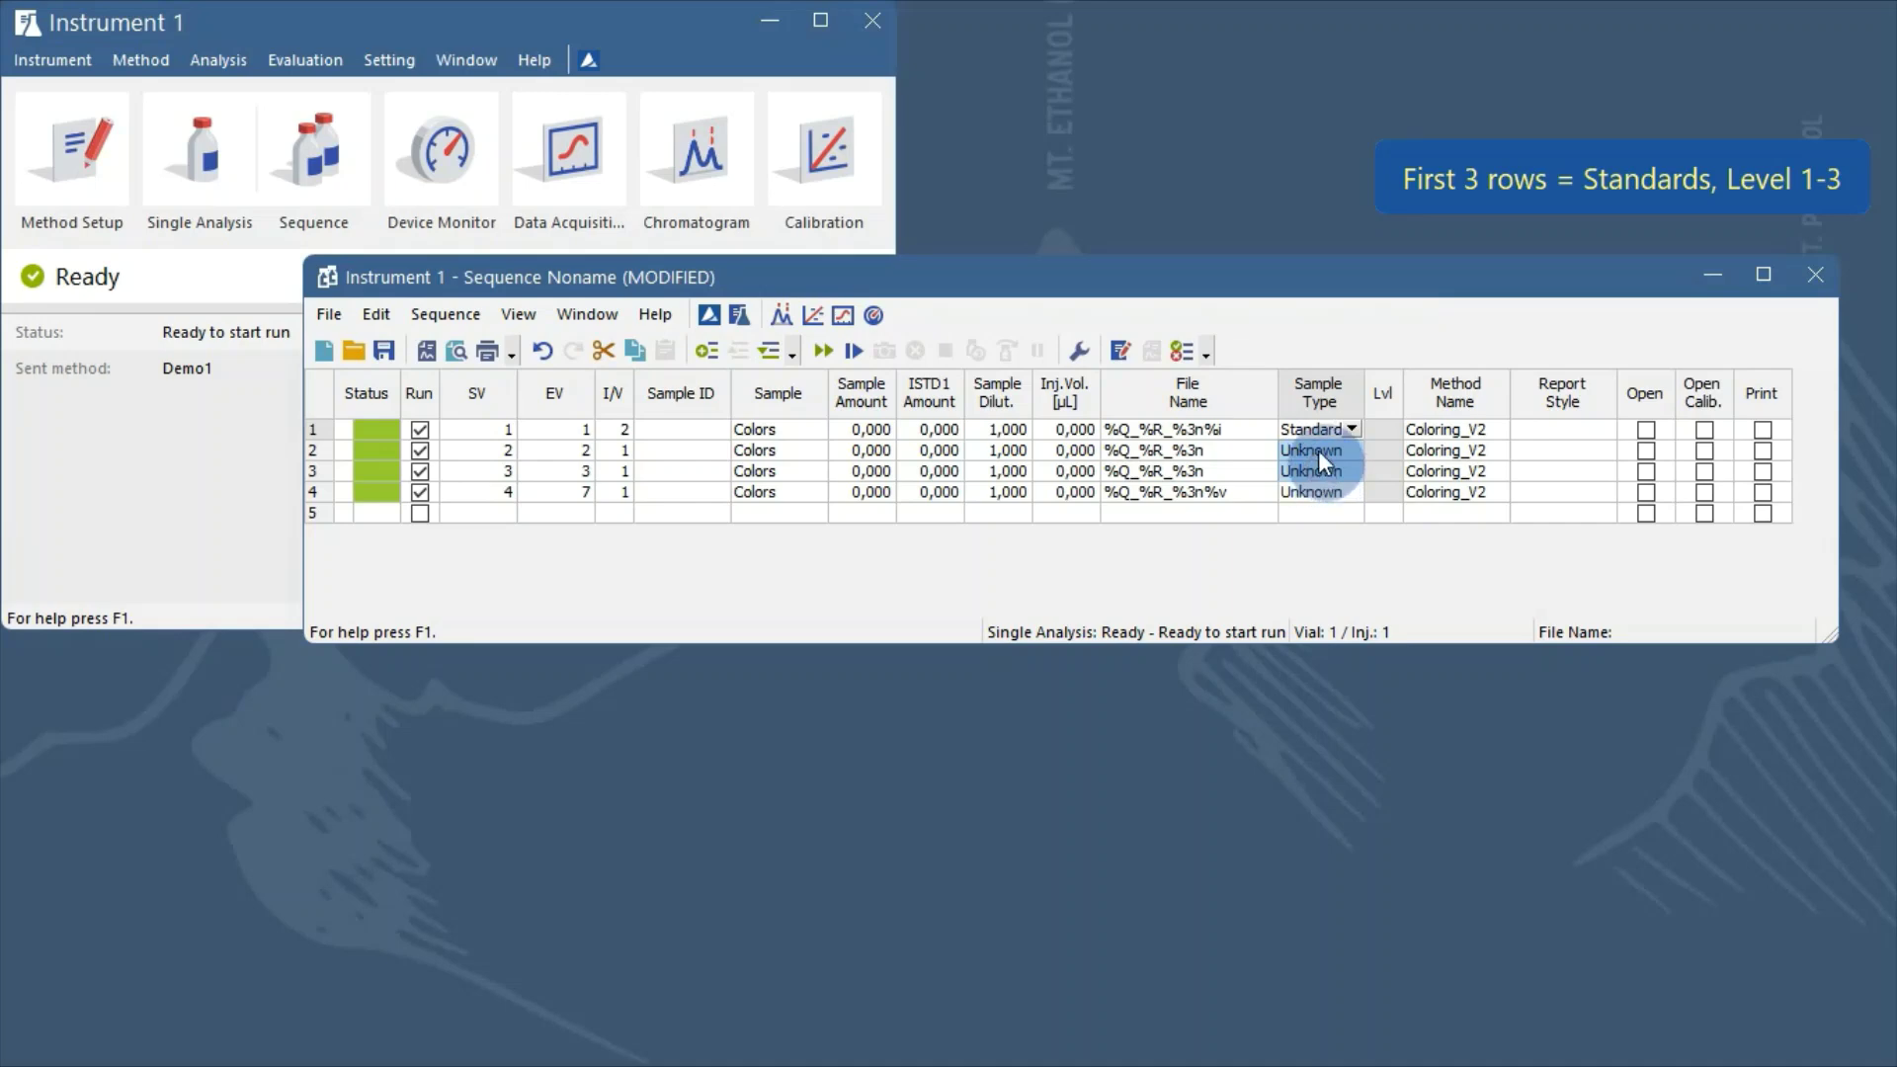
pyautogui.rightClick(1317, 447)
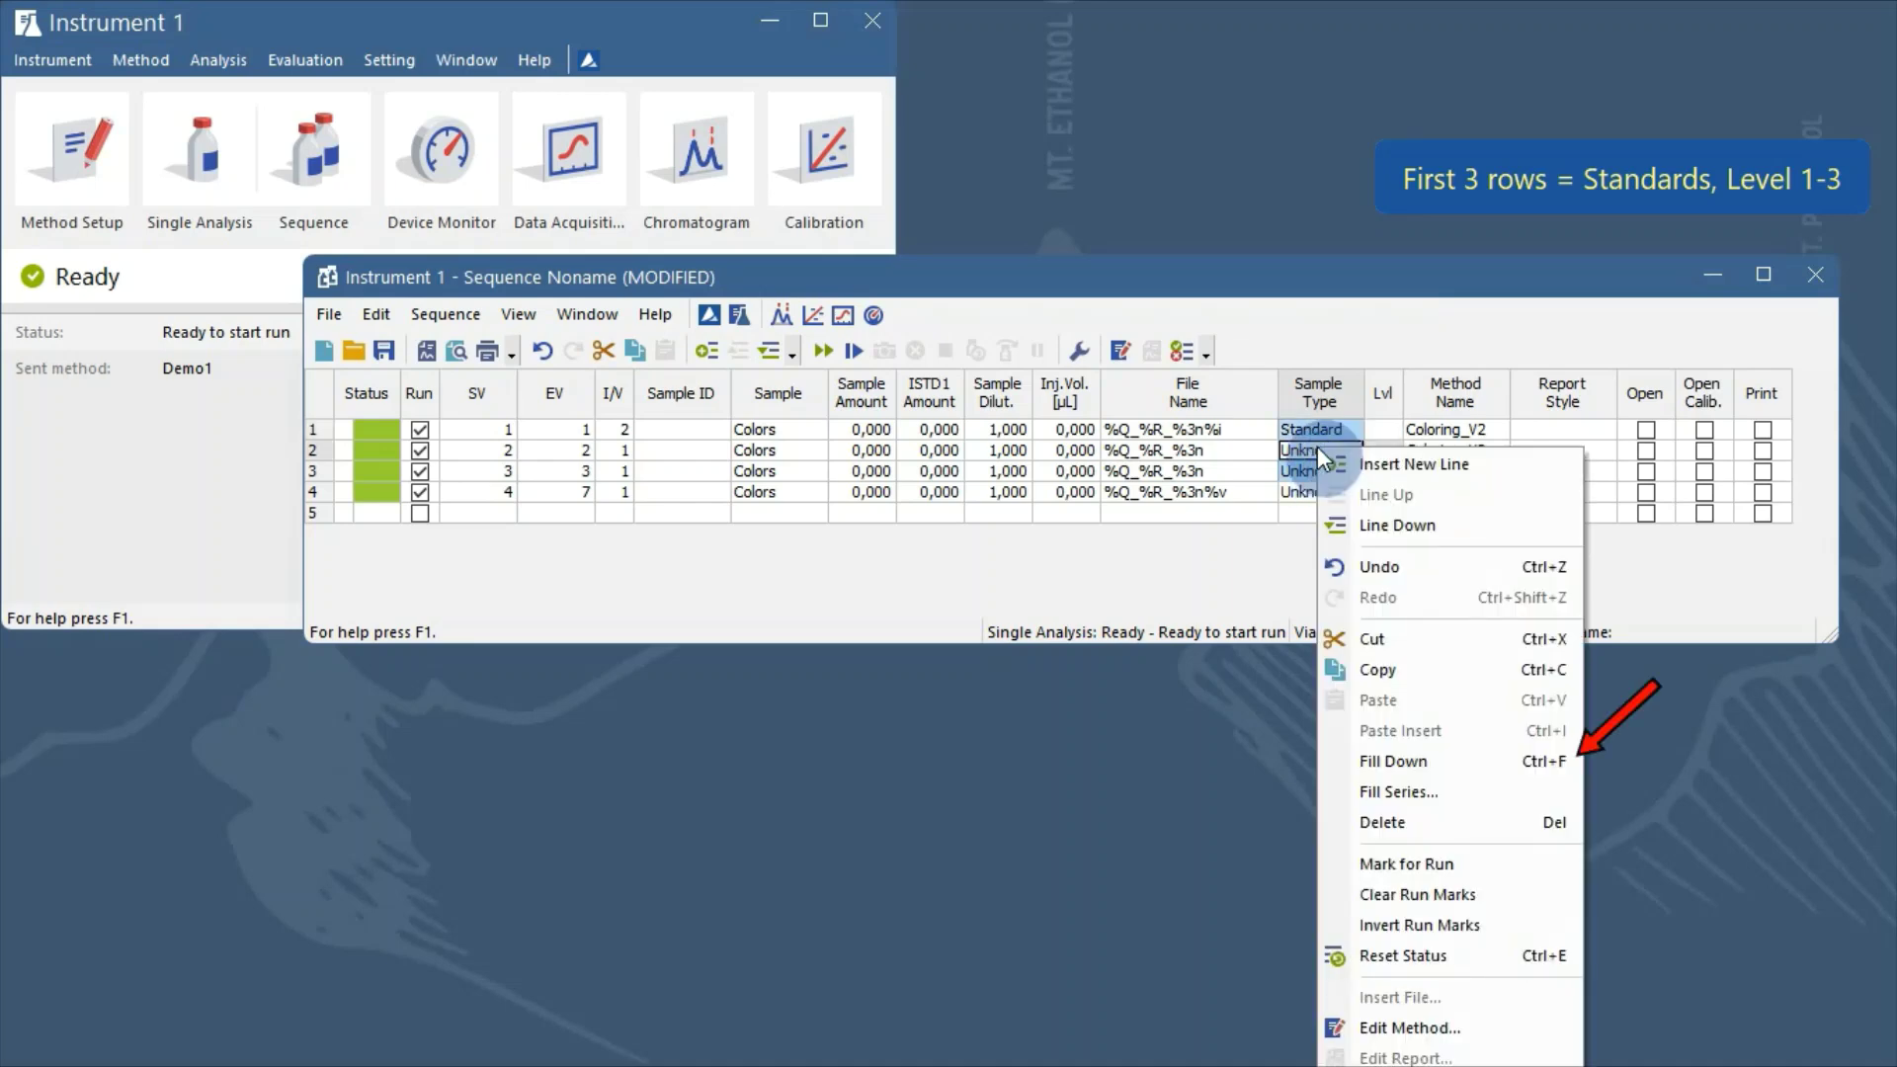
pyautogui.click(1413, 761)
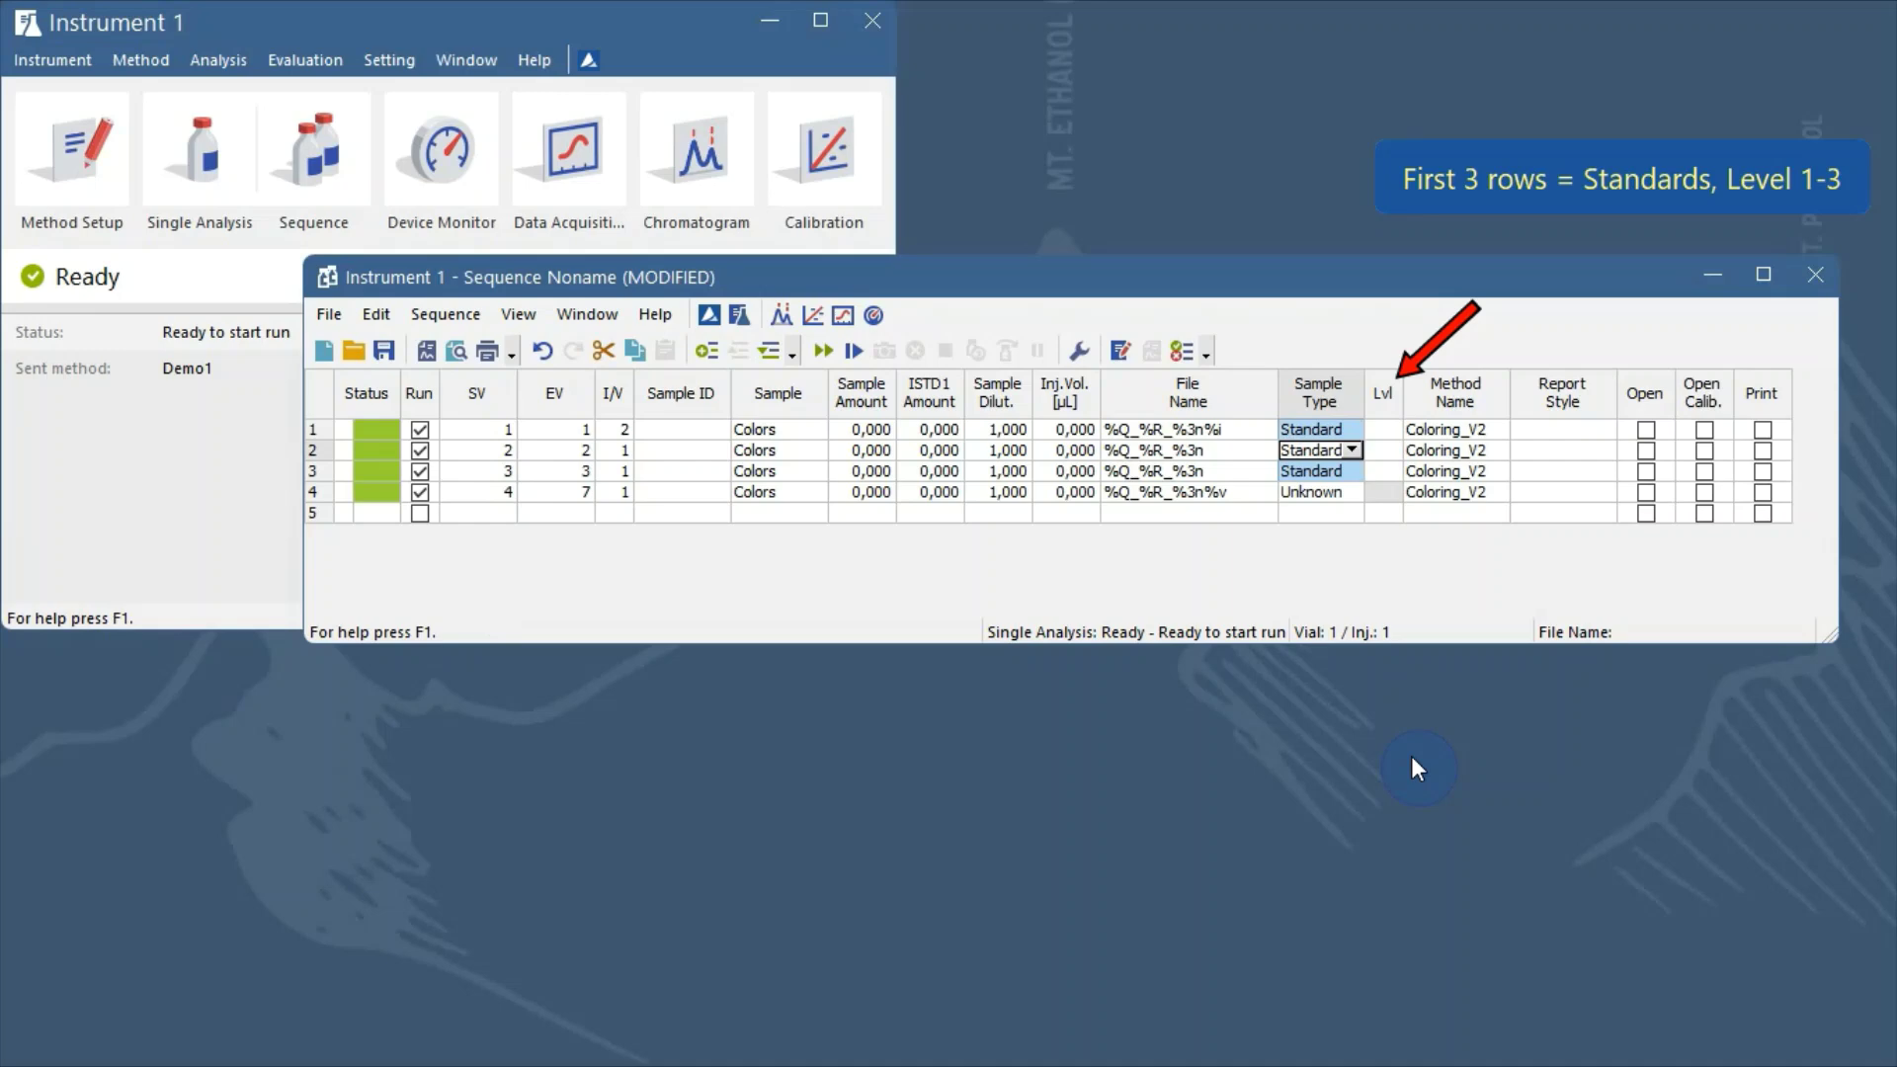
# - Enter level 1 in row 1 and fill a series with increment 1 for levels 2 and 3
pyautogui.click(1387, 427)
pyautogui.write('1')
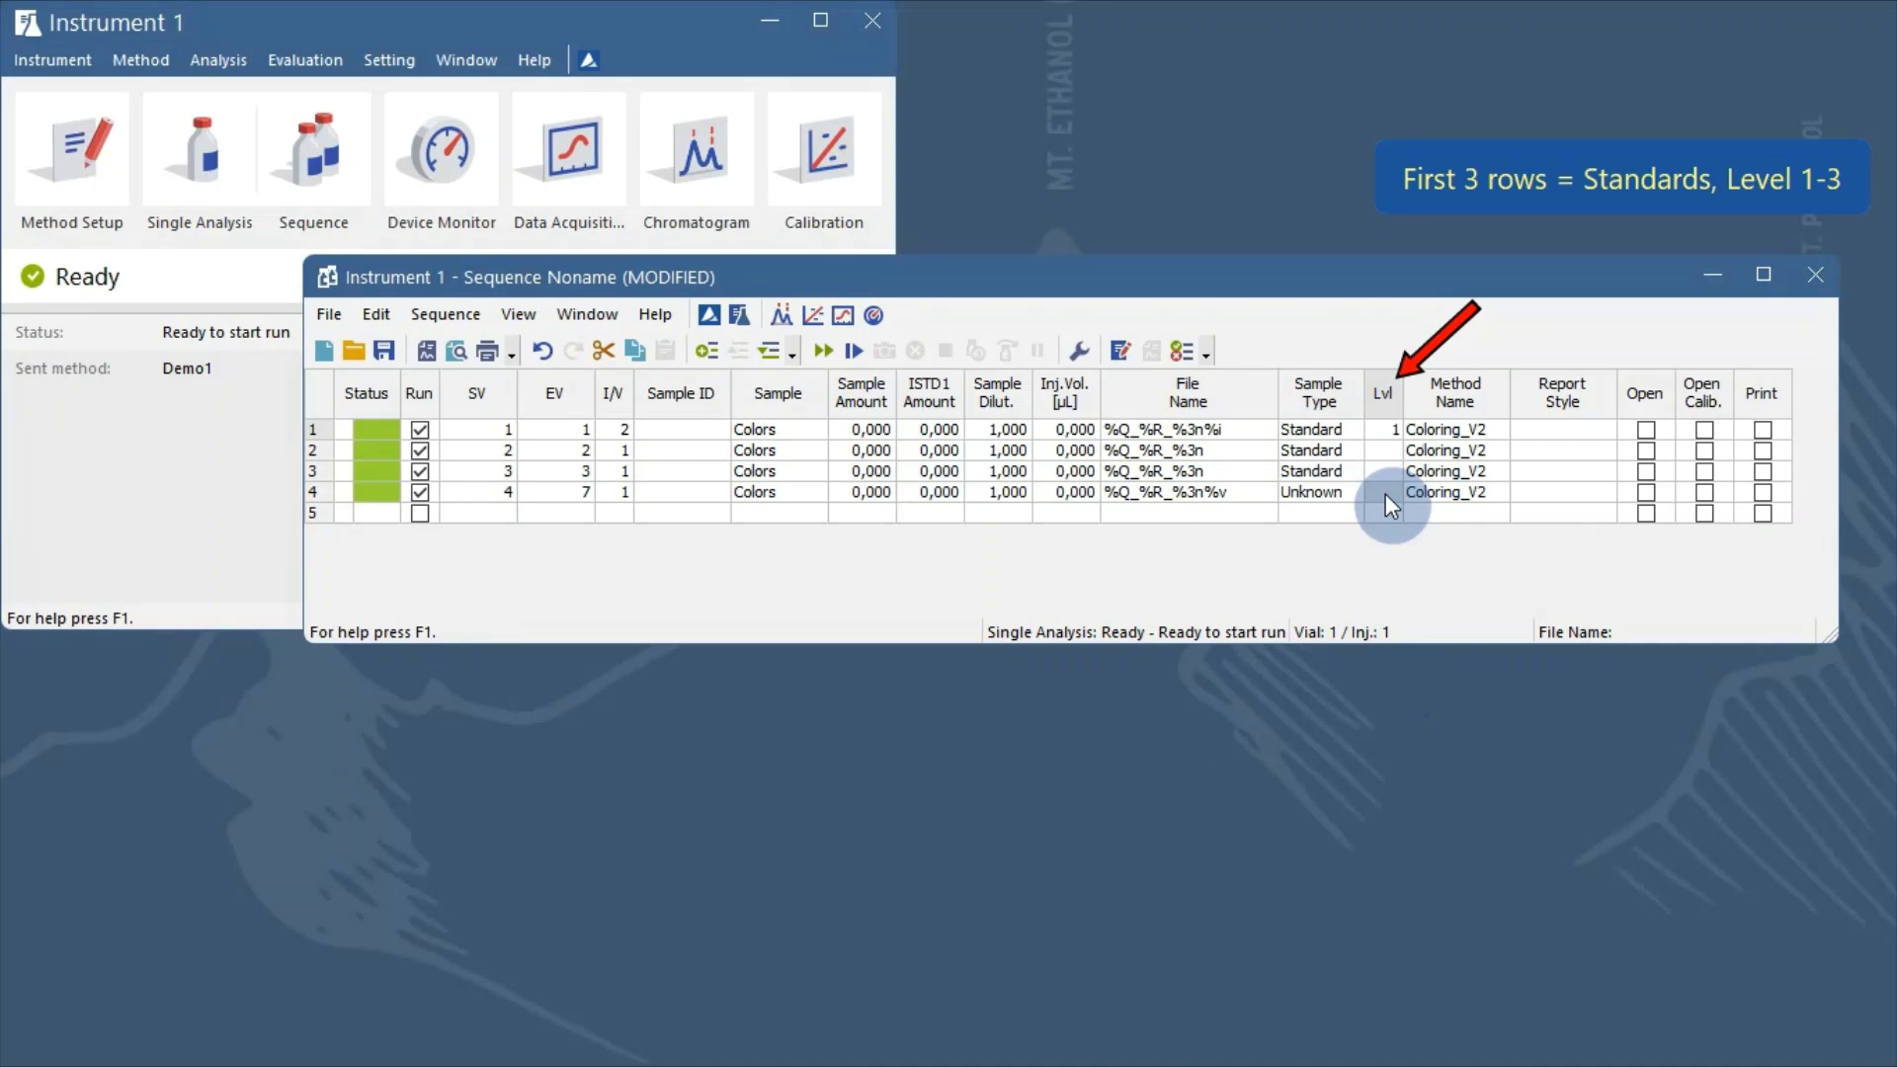
pyautogui.click(1386, 431)
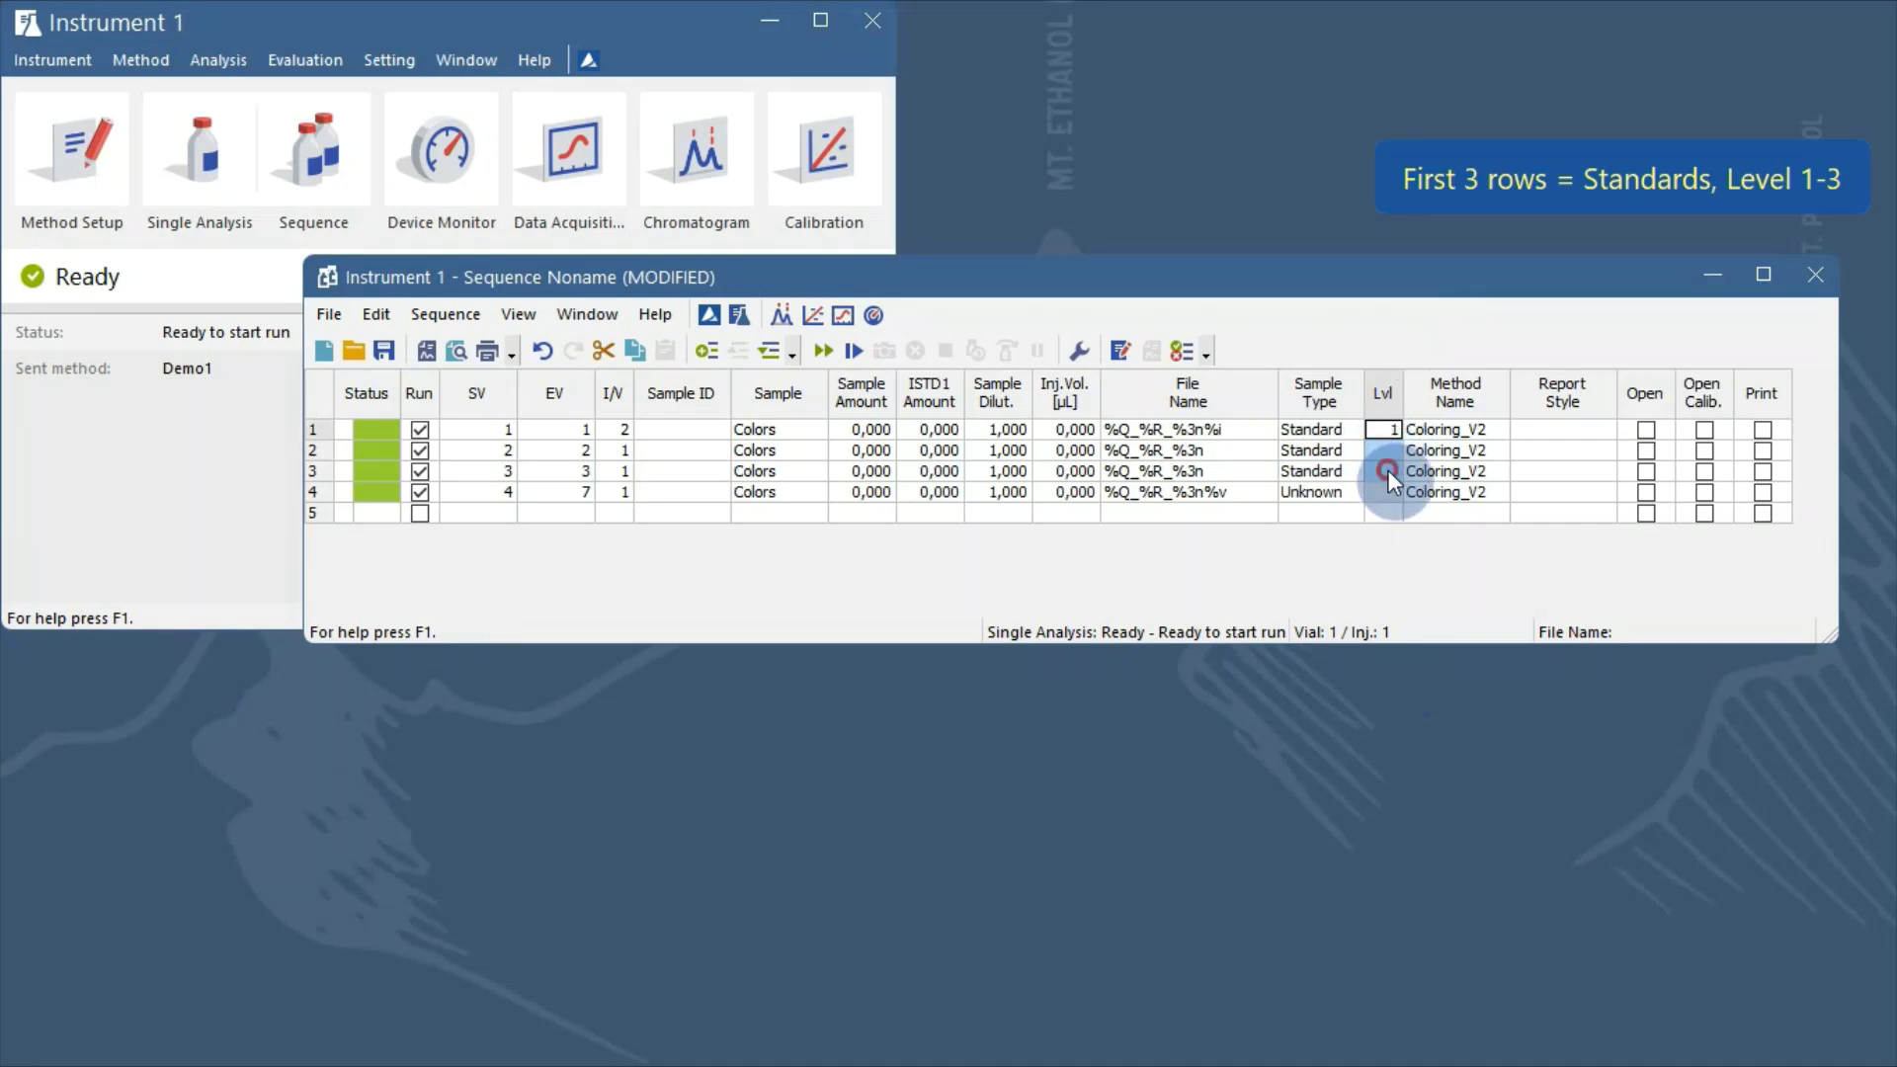
pyautogui.rightClick(1384, 432)
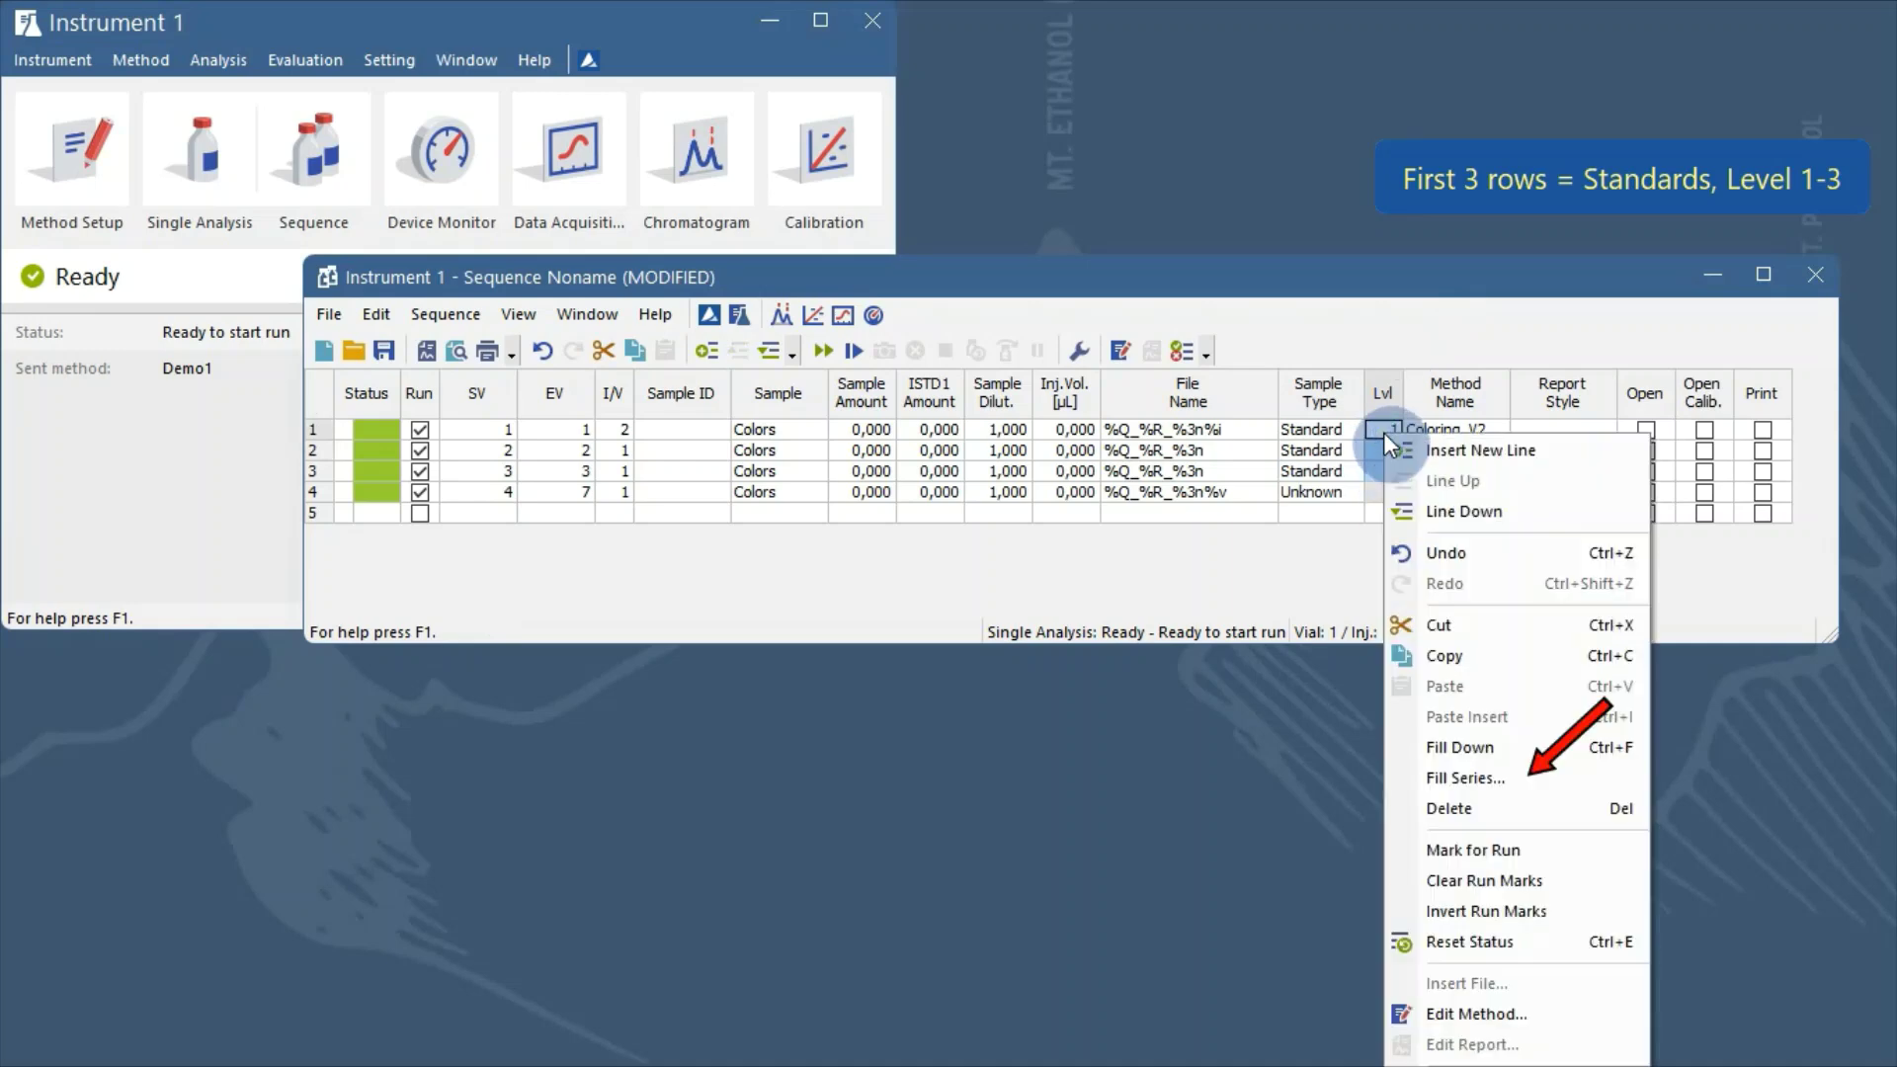
pyautogui.click(1441, 775)
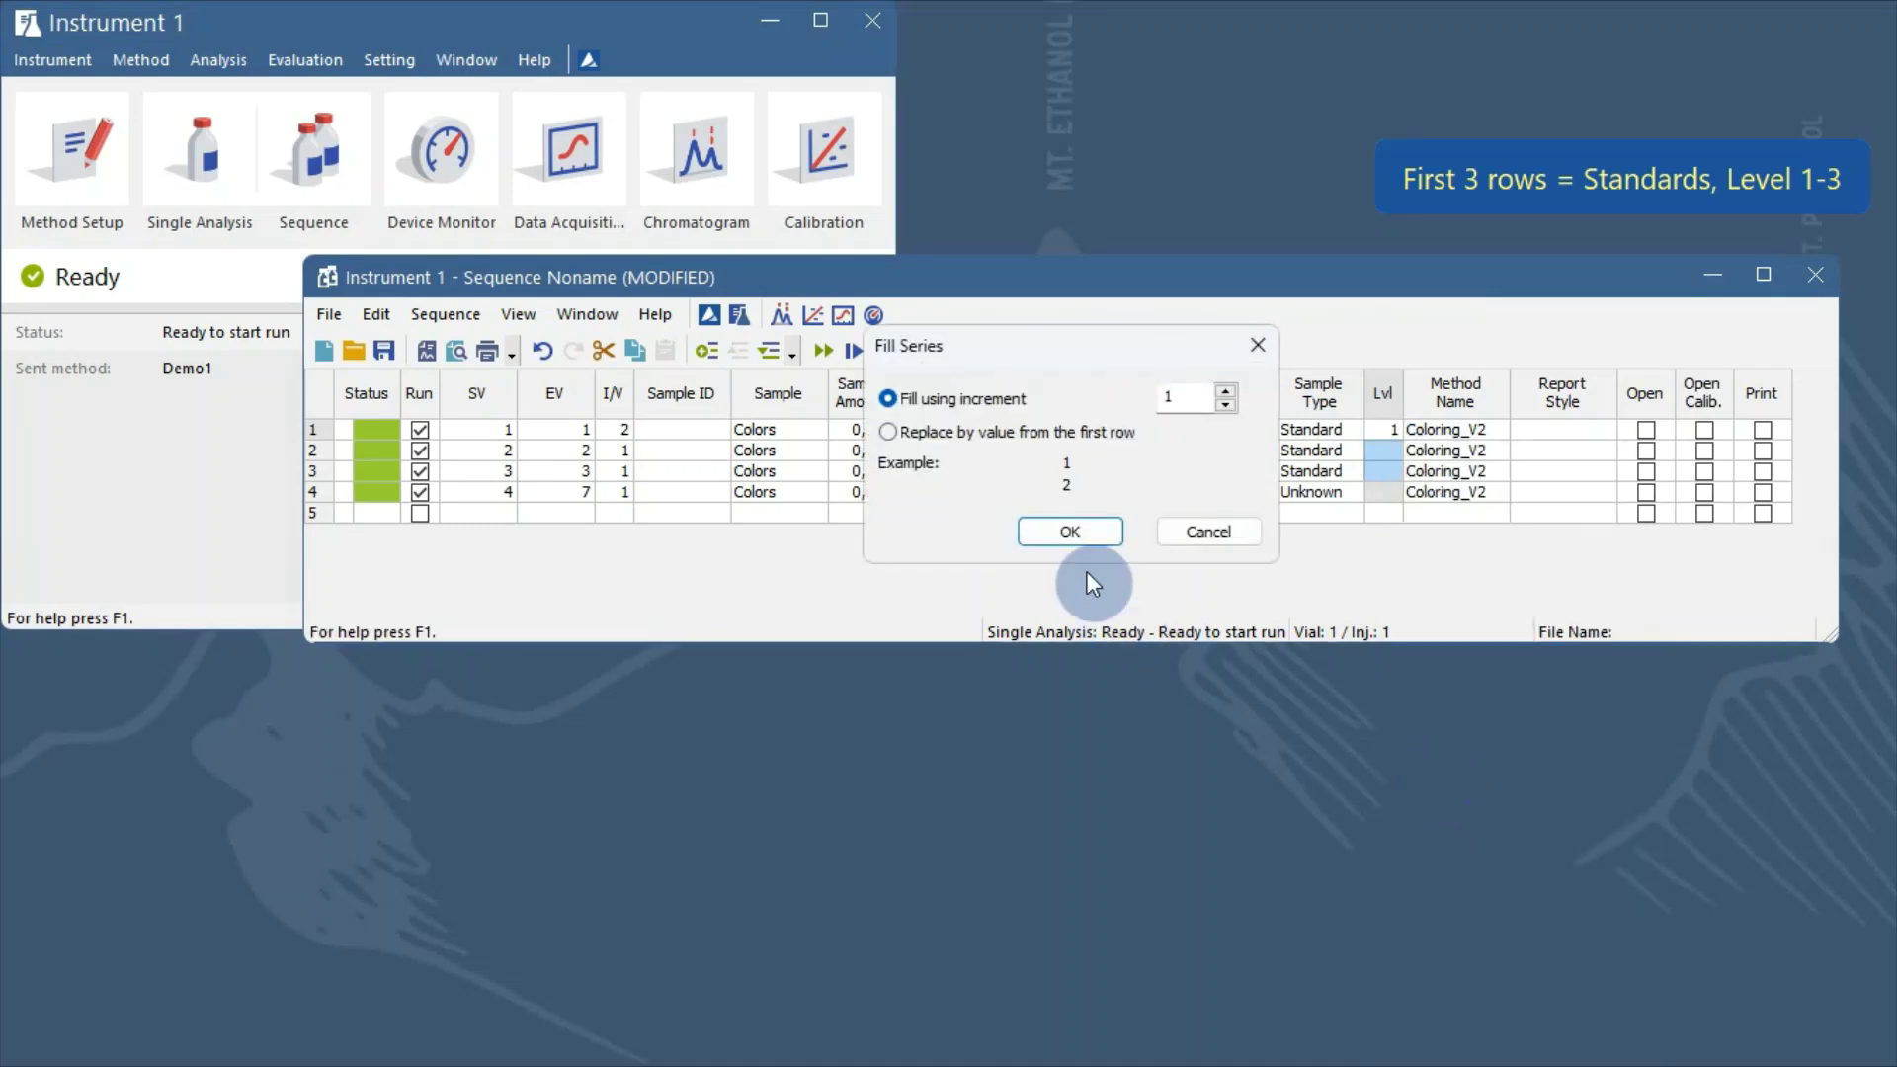
pyautogui.click(1062, 533)
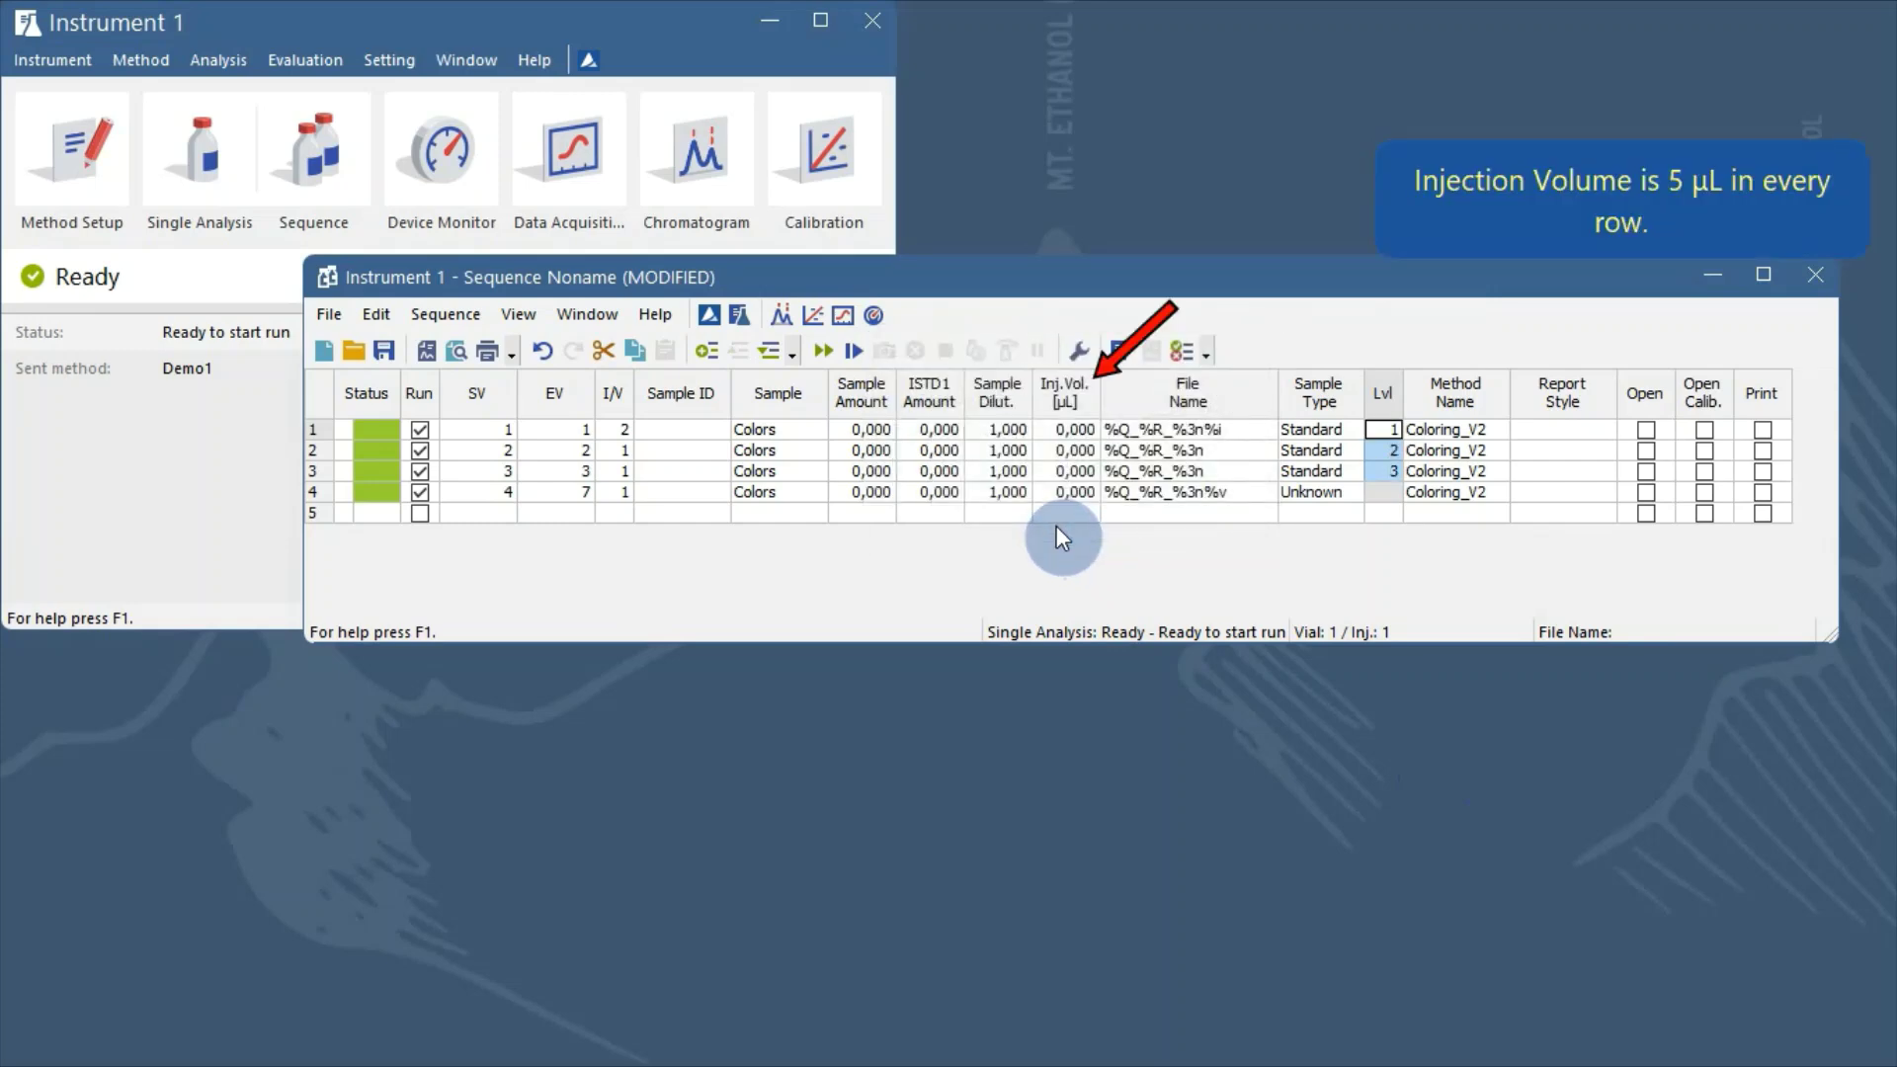
# - Enter 5 µL injection volume in row 1 and fill it down to rows 2–4
pyautogui.click(1061, 429)
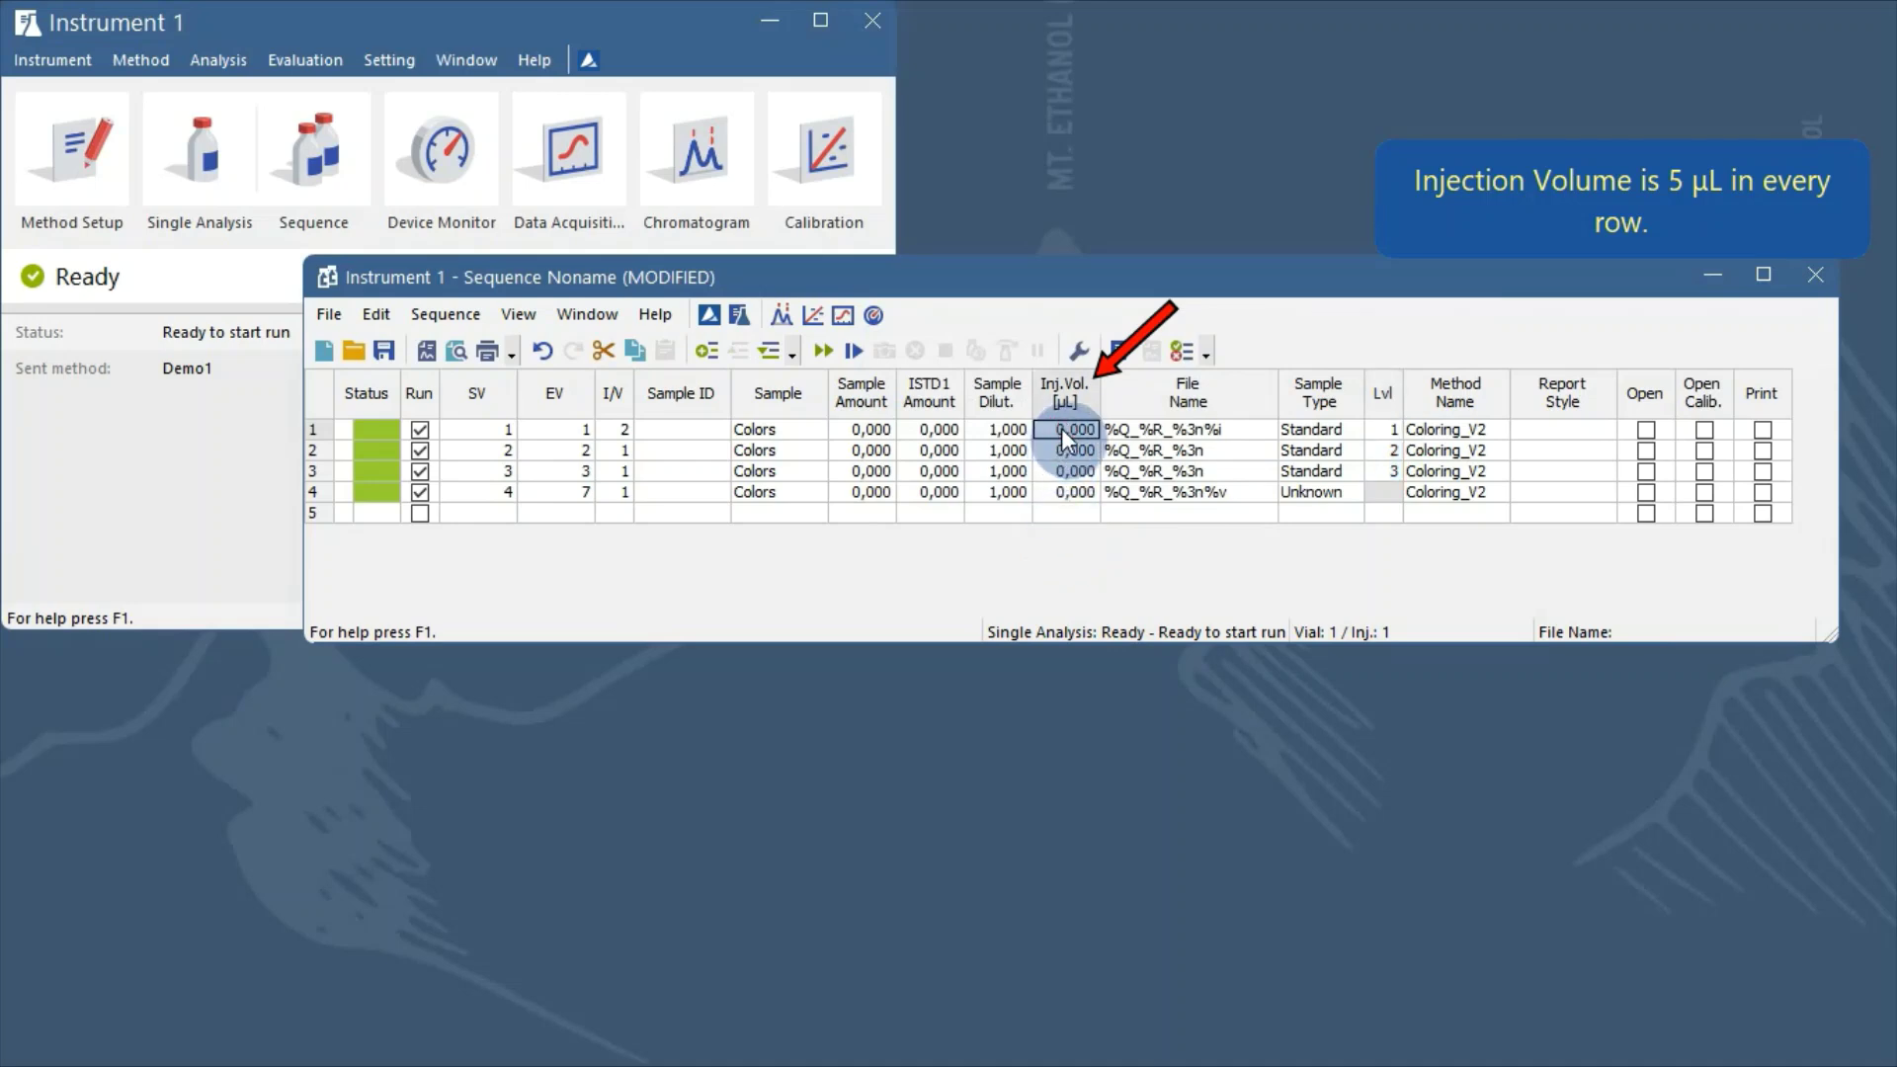
pyautogui.click(1062, 429)
pyautogui.write('5')
pyautogui.rightClick(1059, 425)
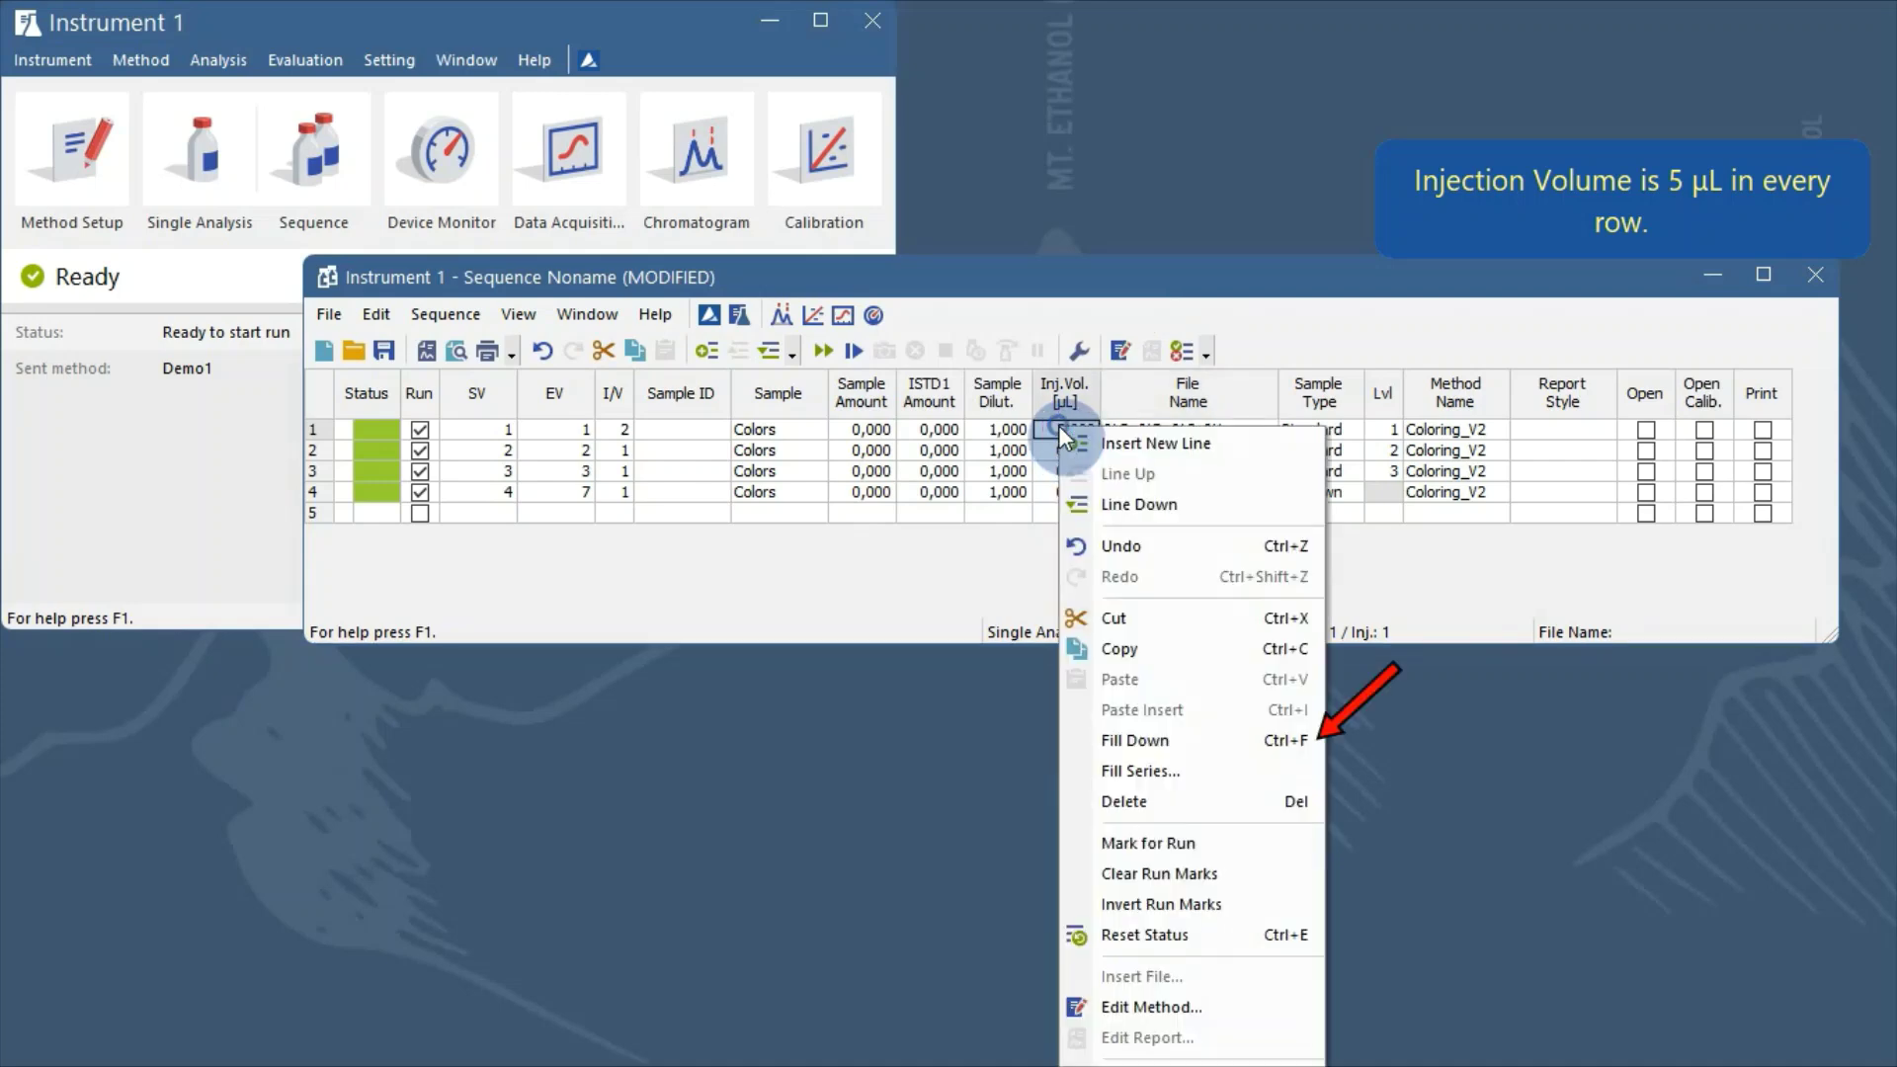
pyautogui.click(1133, 740)
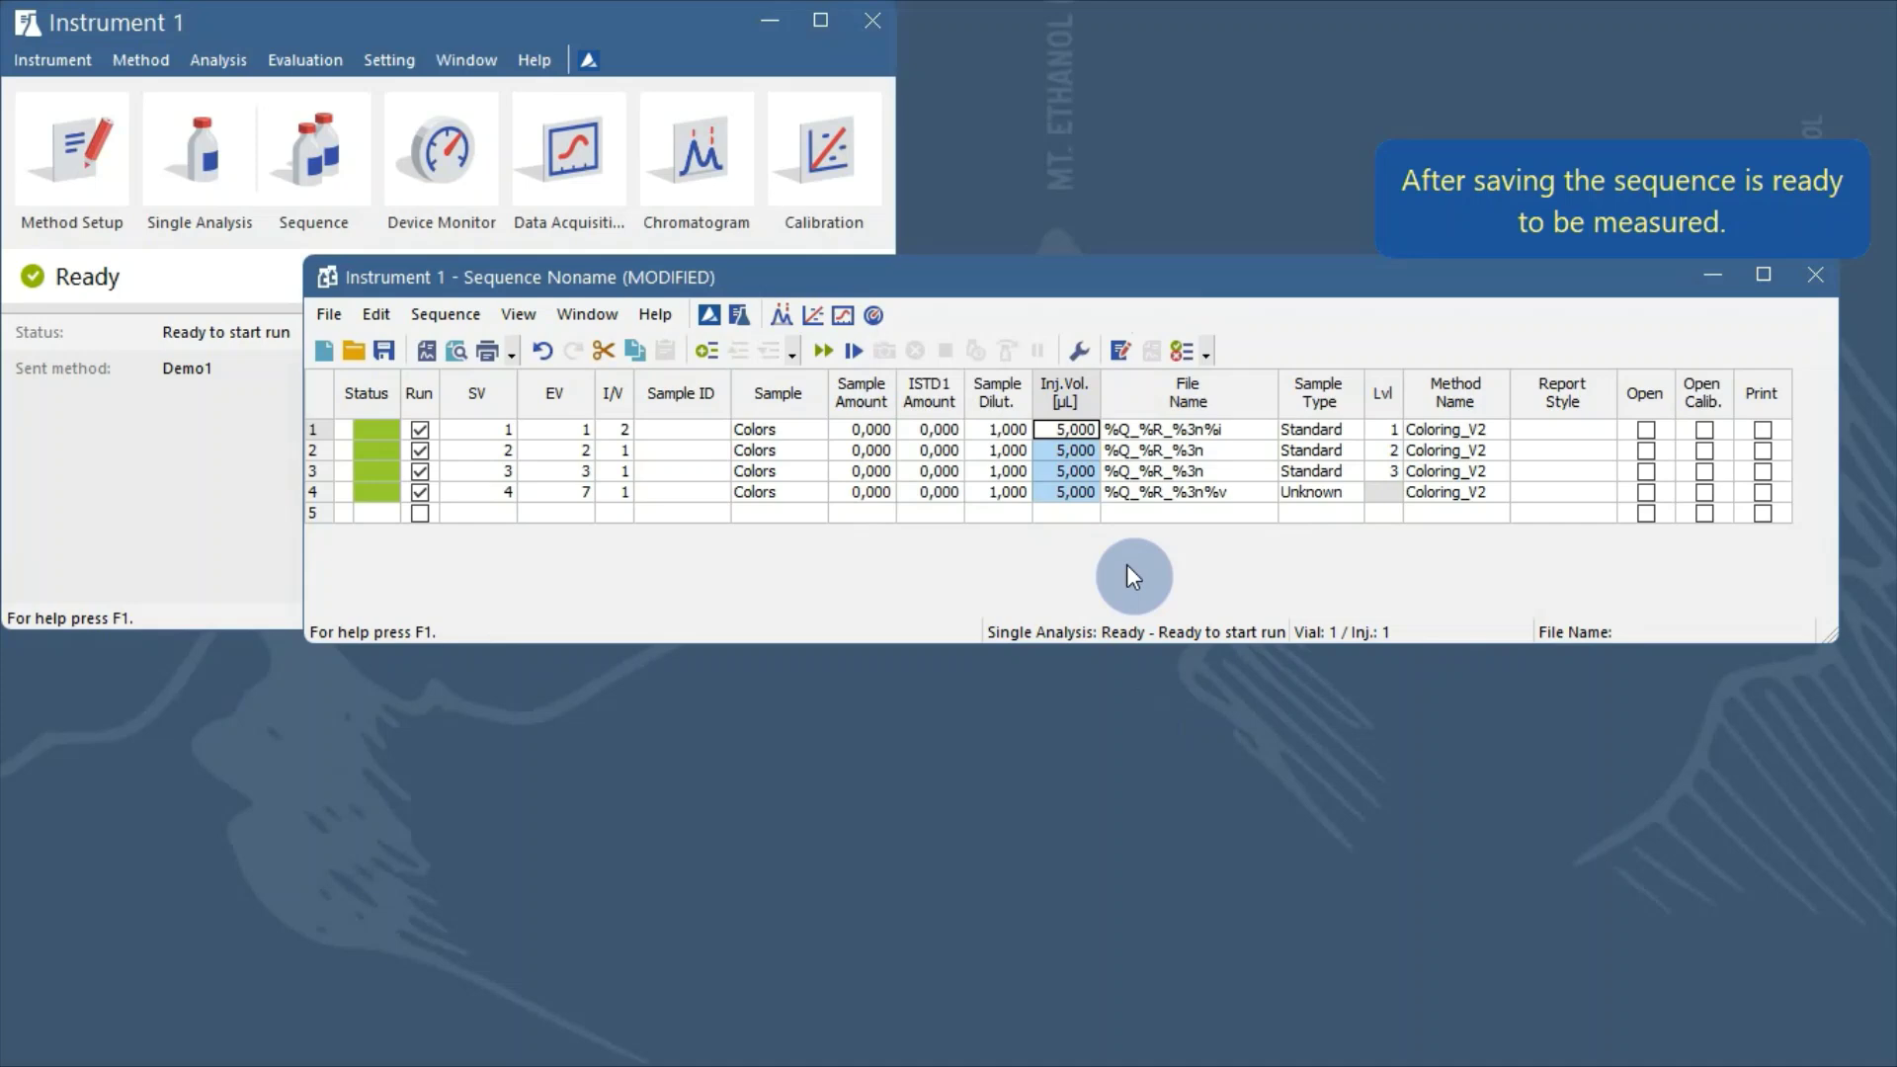
# - Save the sequence as NewSequence in the DEMO1 folder
pyautogui.hotkey('ctrl', 's')
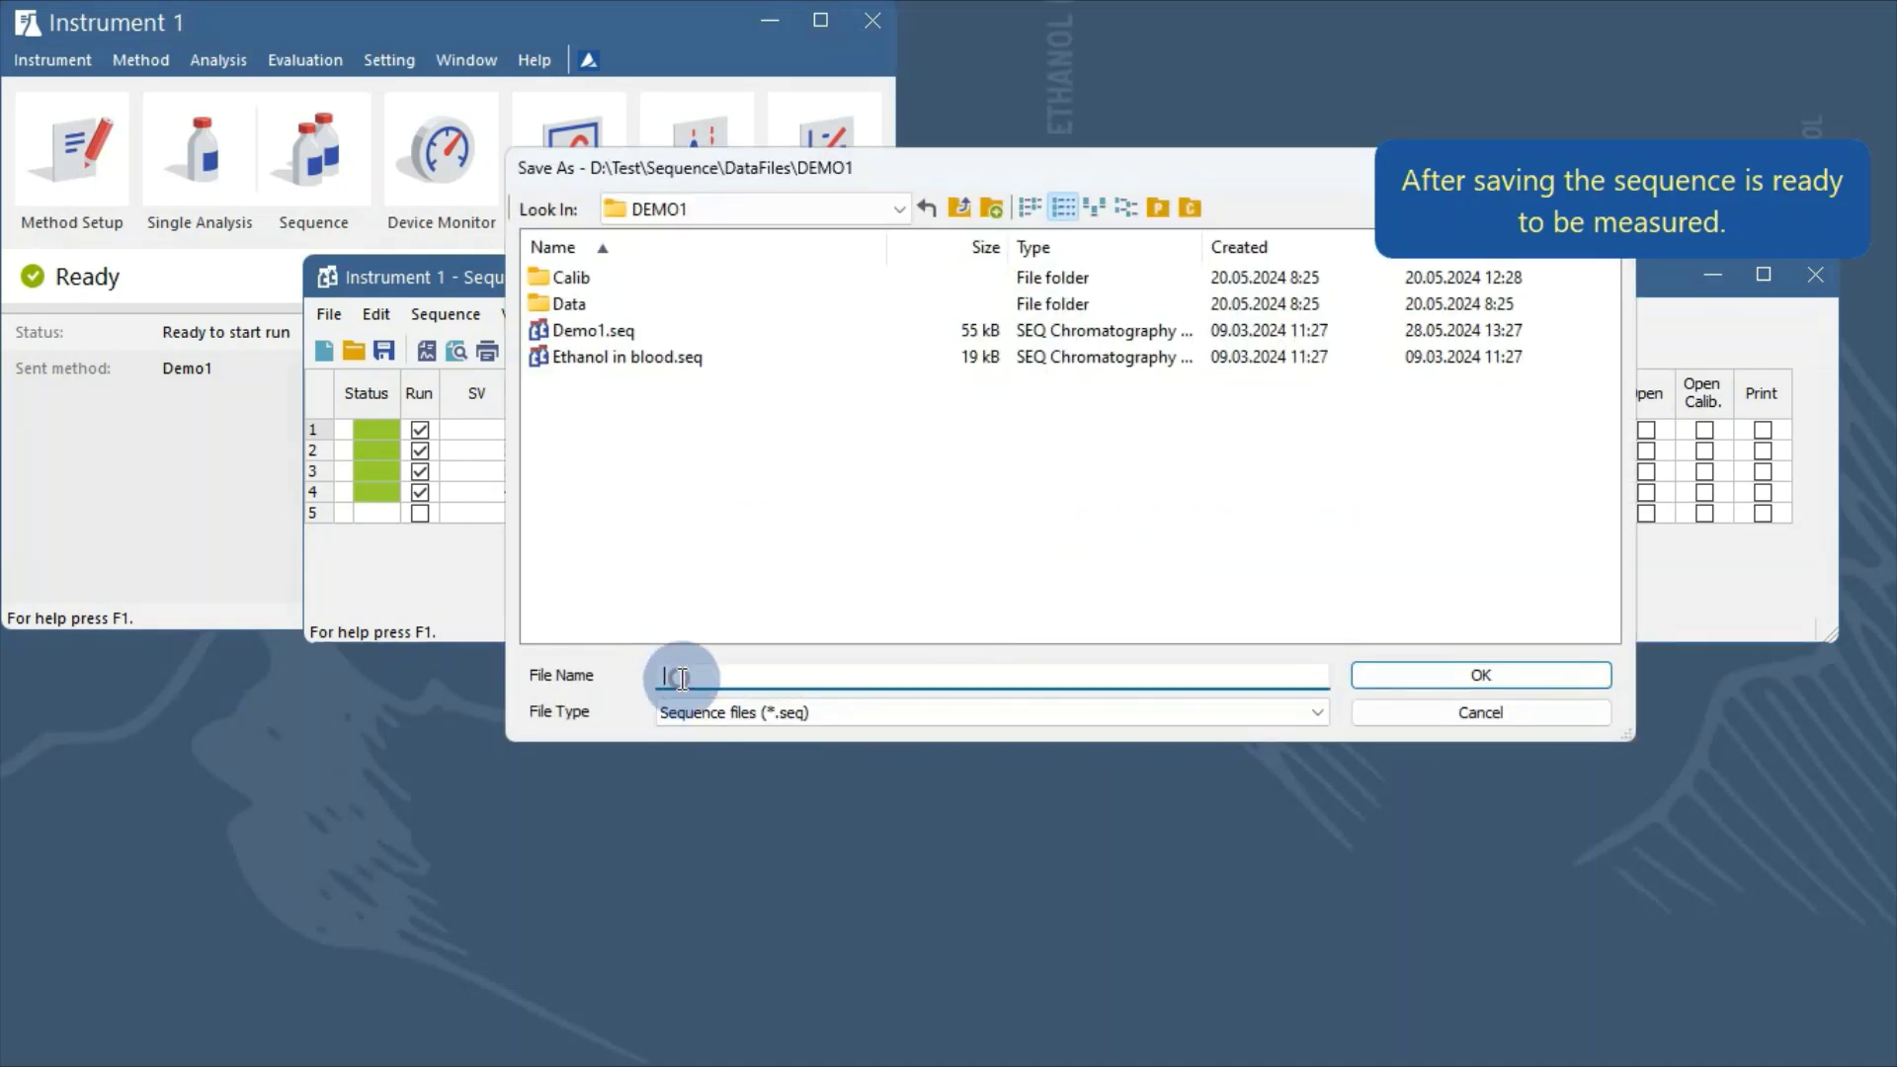
pyautogui.write('NewSequence')
pyautogui.press('Return')
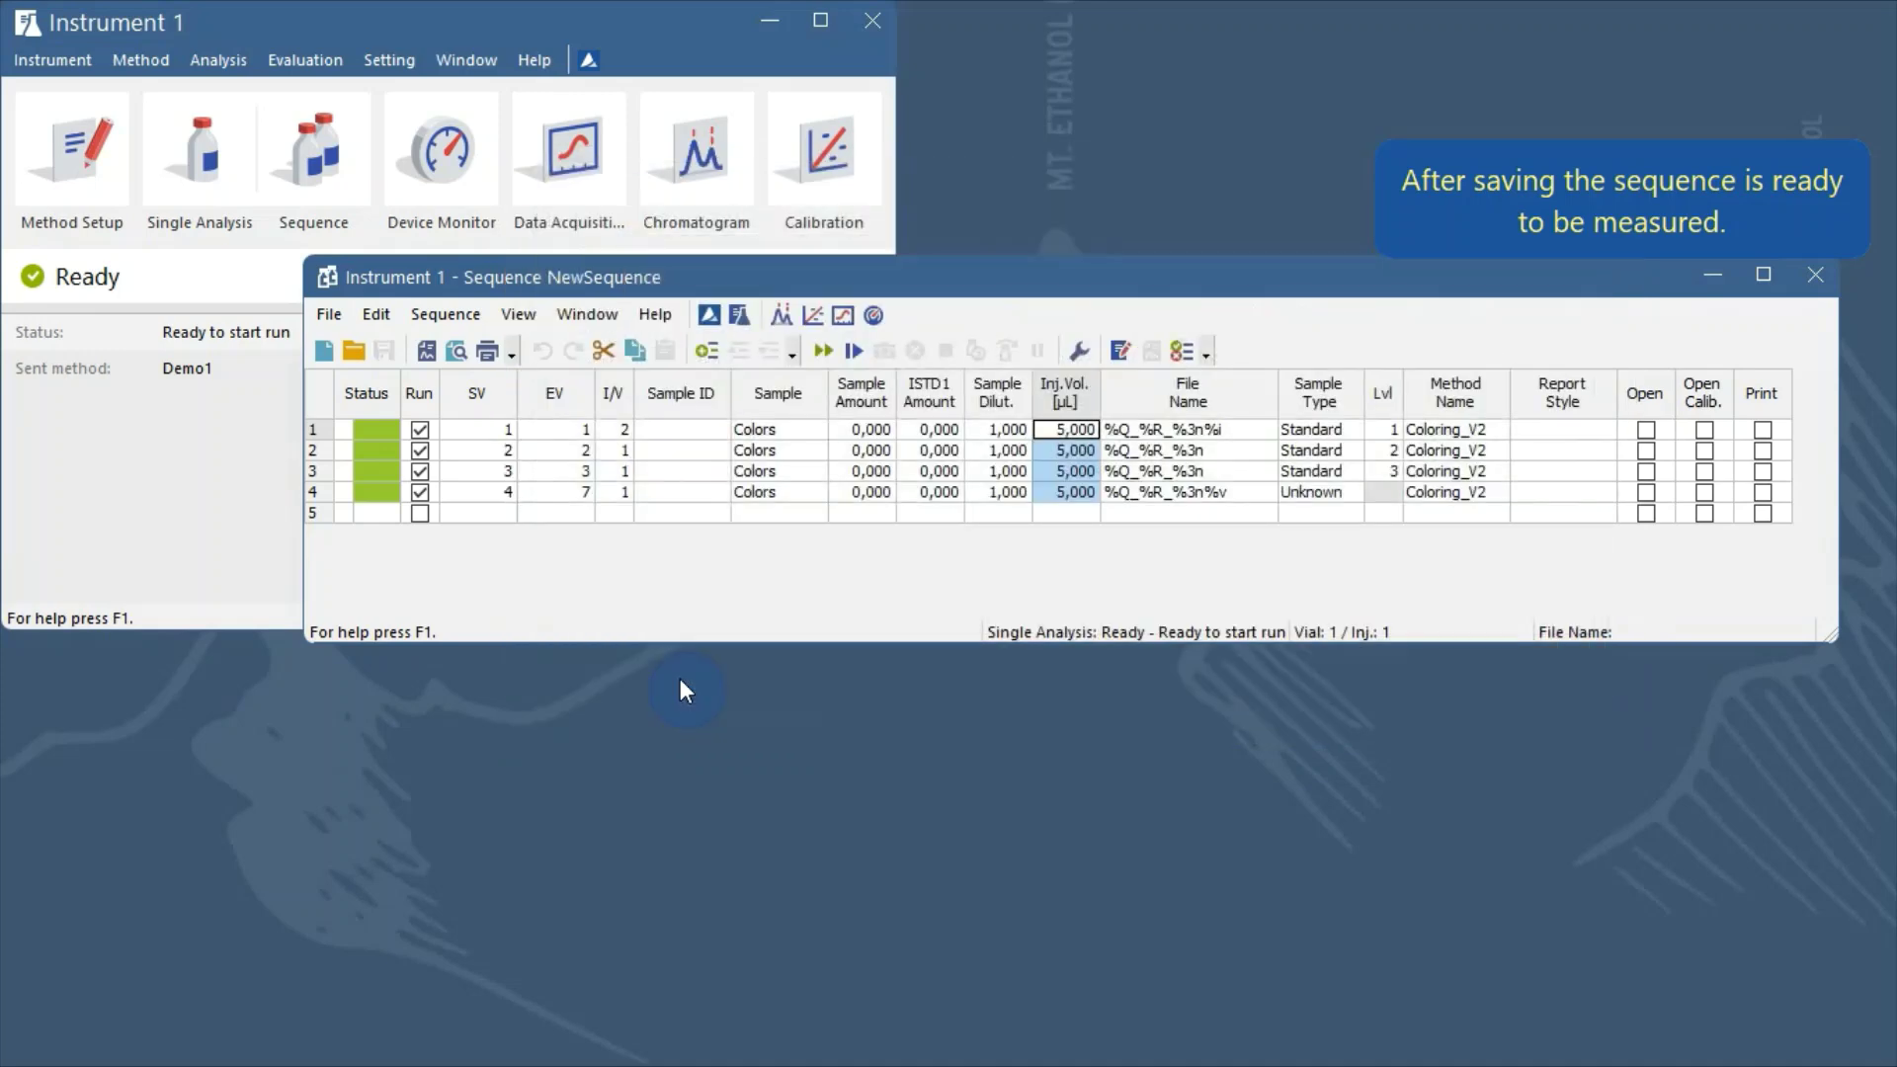